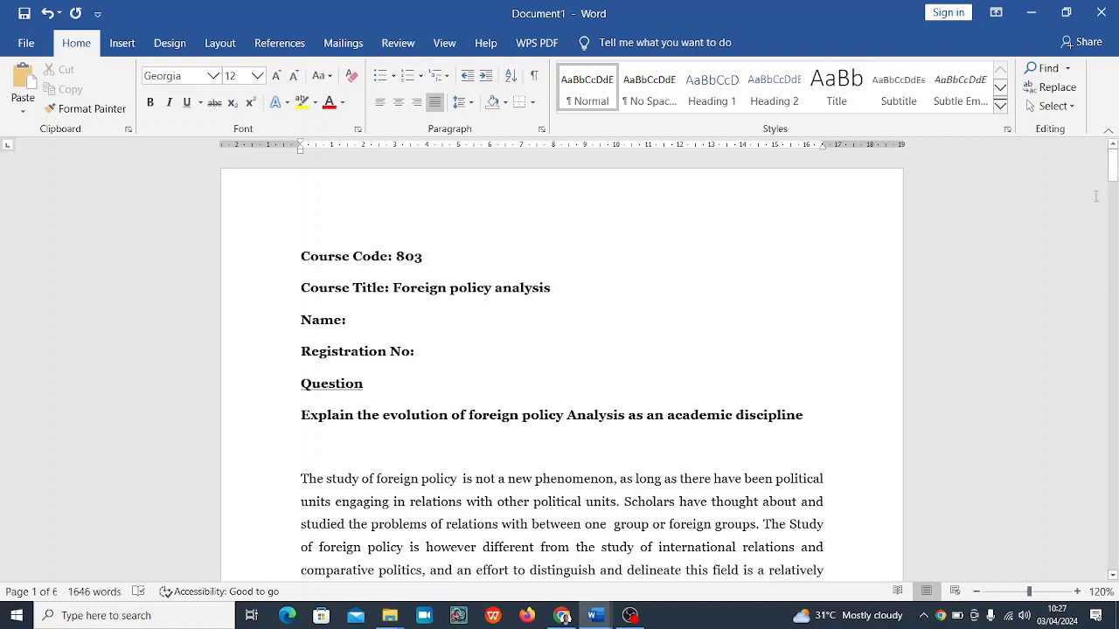
# Step: Add a blank line after the paragraph ending with the 1995 citation
pyautogui.moveTo(1113, 168); pyautogui.dragTo(1112, 447)
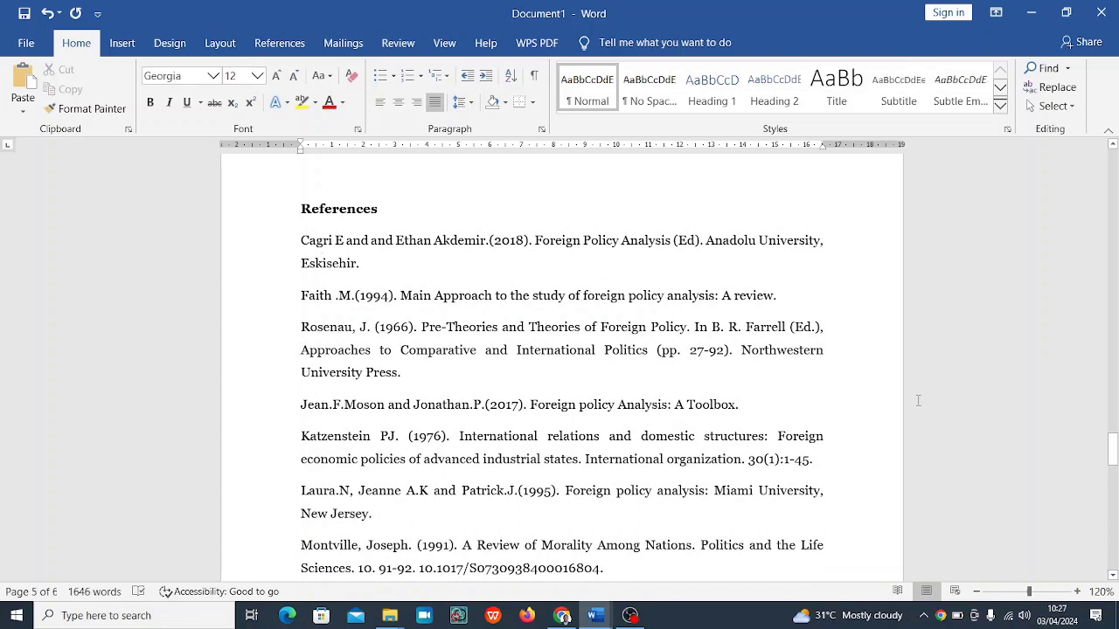
pyautogui.moveTo(1113, 451); pyautogui.dragTo(1113, 403)
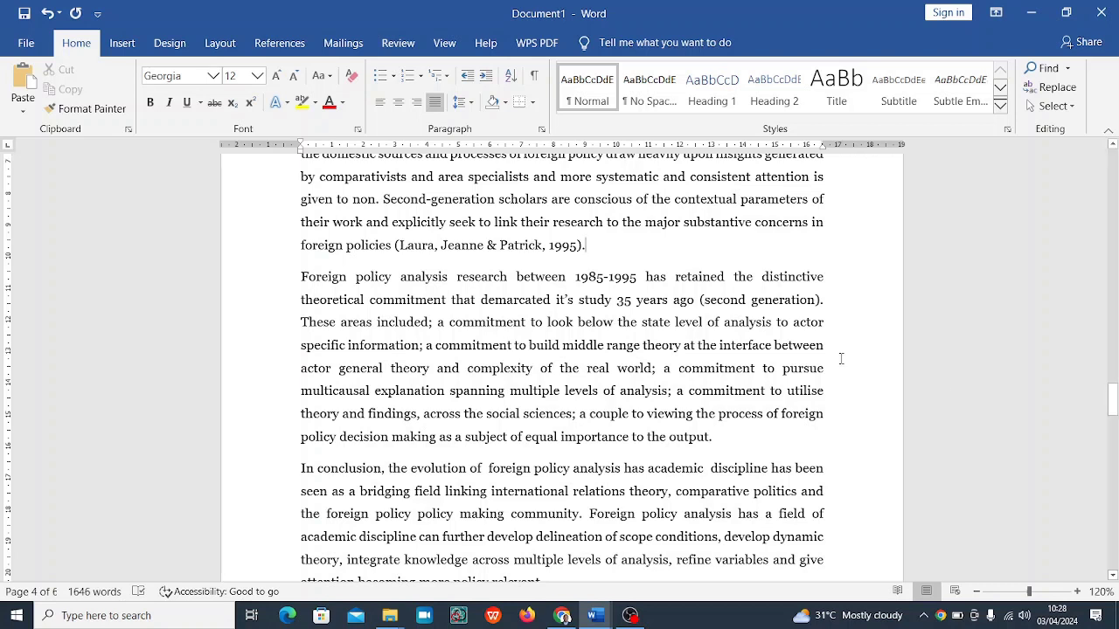
pyautogui.moveTo(1114, 392); pyautogui.dragTo(1112, 375)
pyautogui.moveTo(1113, 273); pyautogui.dragTo(1113, 175)
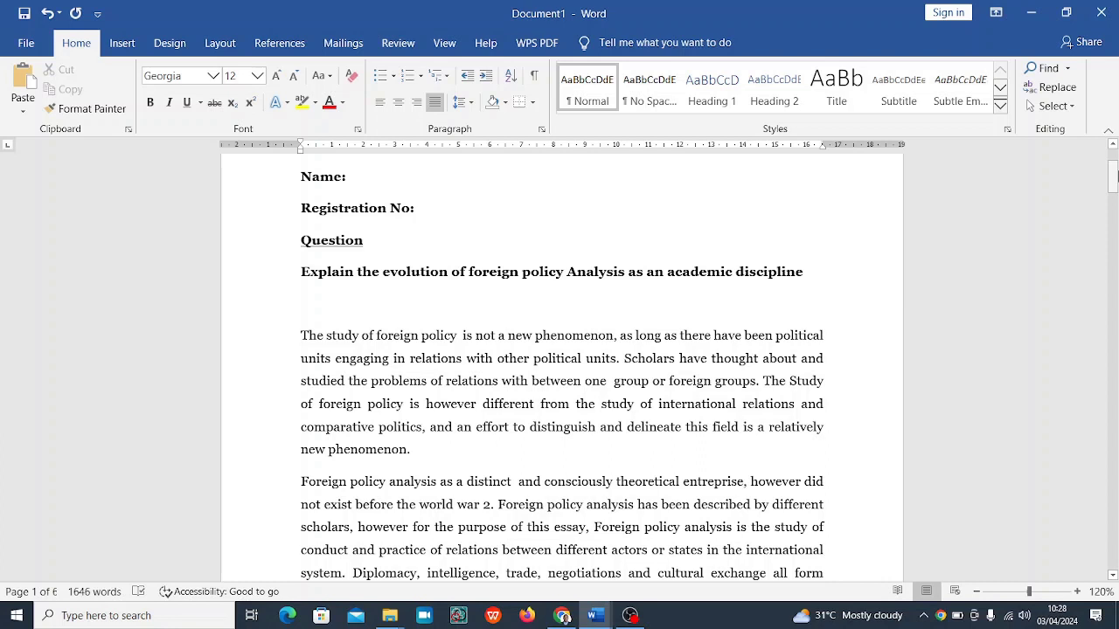
pyautogui.moveTo(1112, 176); pyautogui.dragTo(1114, 399)
pyautogui.click(643, 279)
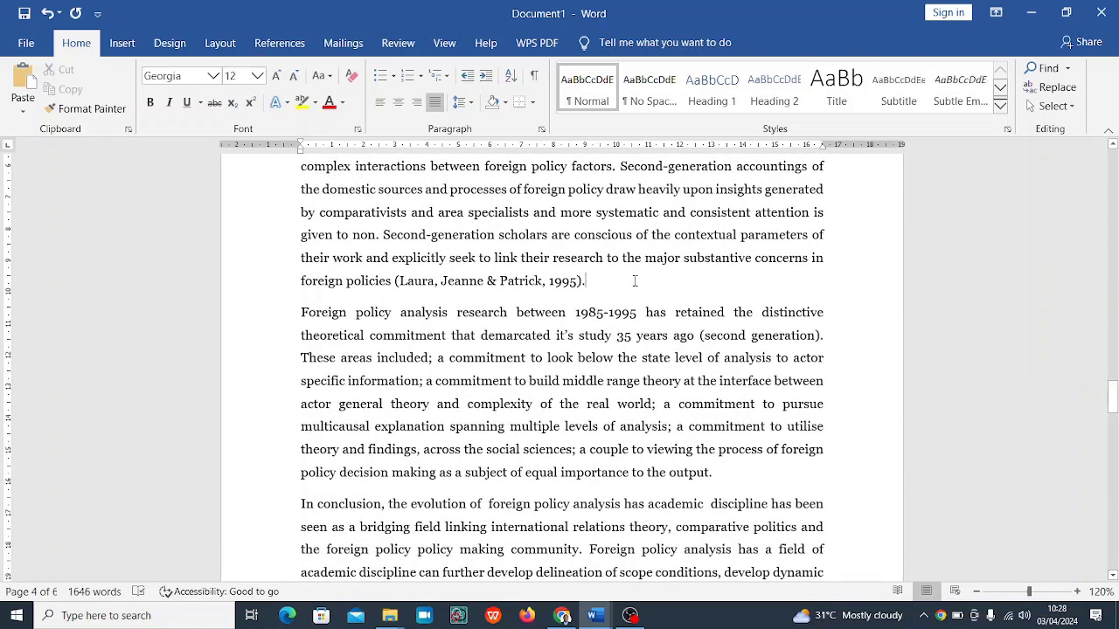
pyautogui.press('Return')
pyautogui.press('Return')
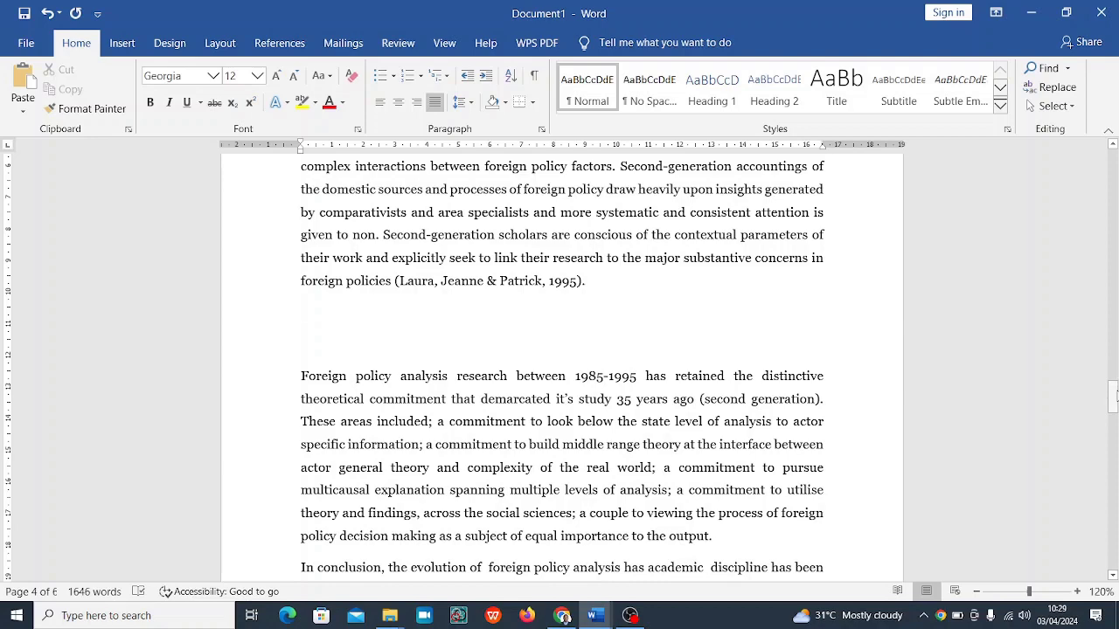
# Step: Finish the last reference with 'In Nigeria. International journal of politics.' and select it
pyautogui.moveTo(1115, 395); pyautogui.dragTo(1113, 491)
pyautogui.click(749, 489)
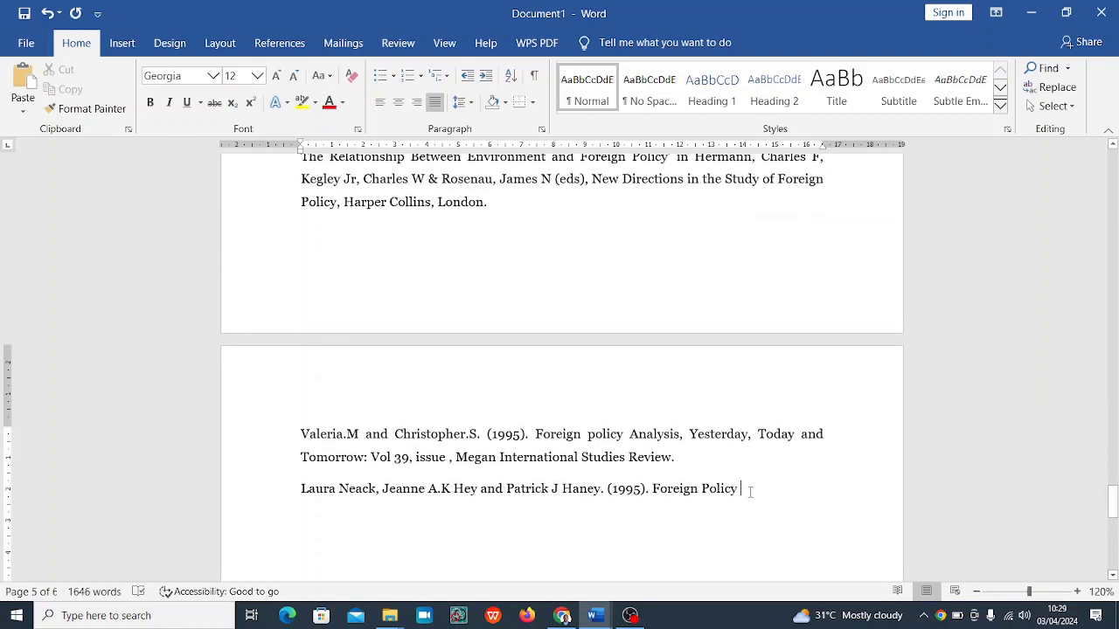
pyautogui.write('In Nigeria')
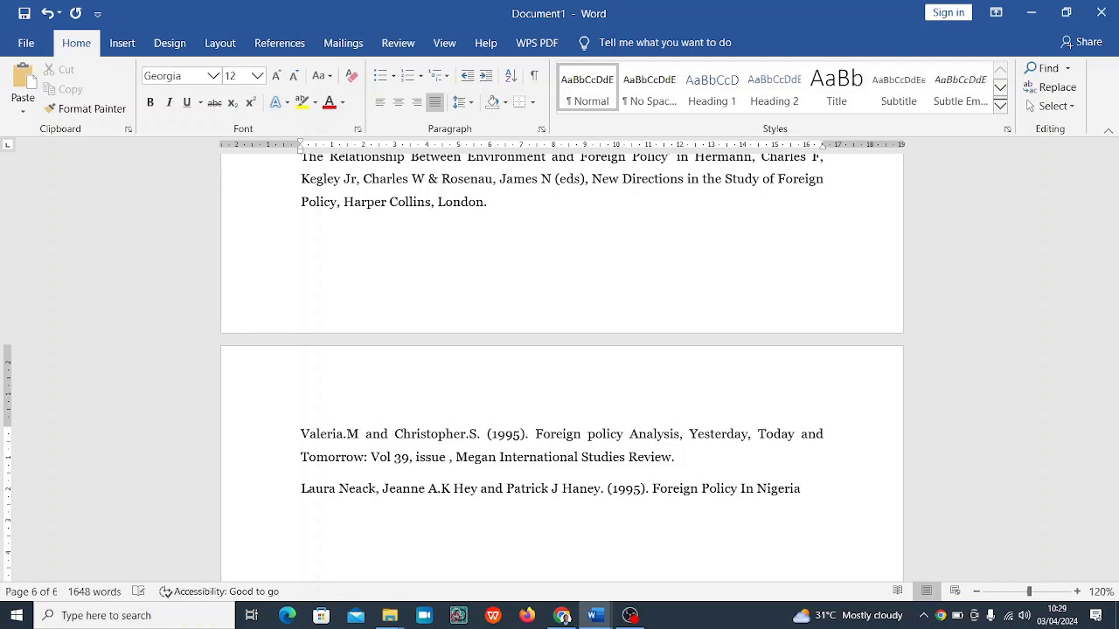
pyautogui.write('. Internationa')
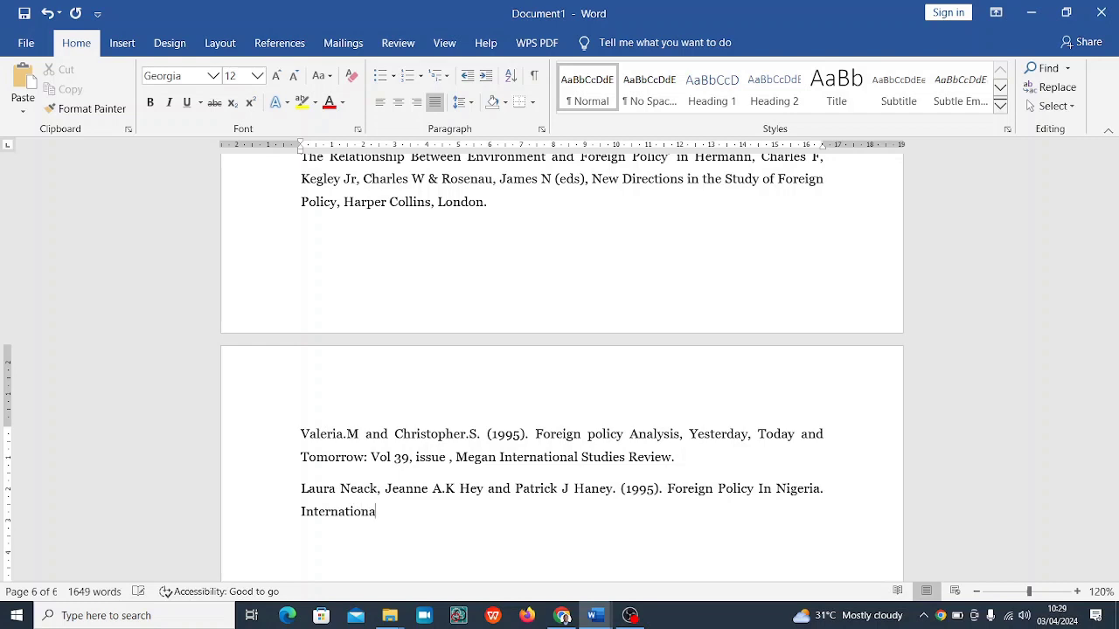
pyautogui.write('l journal of pol')
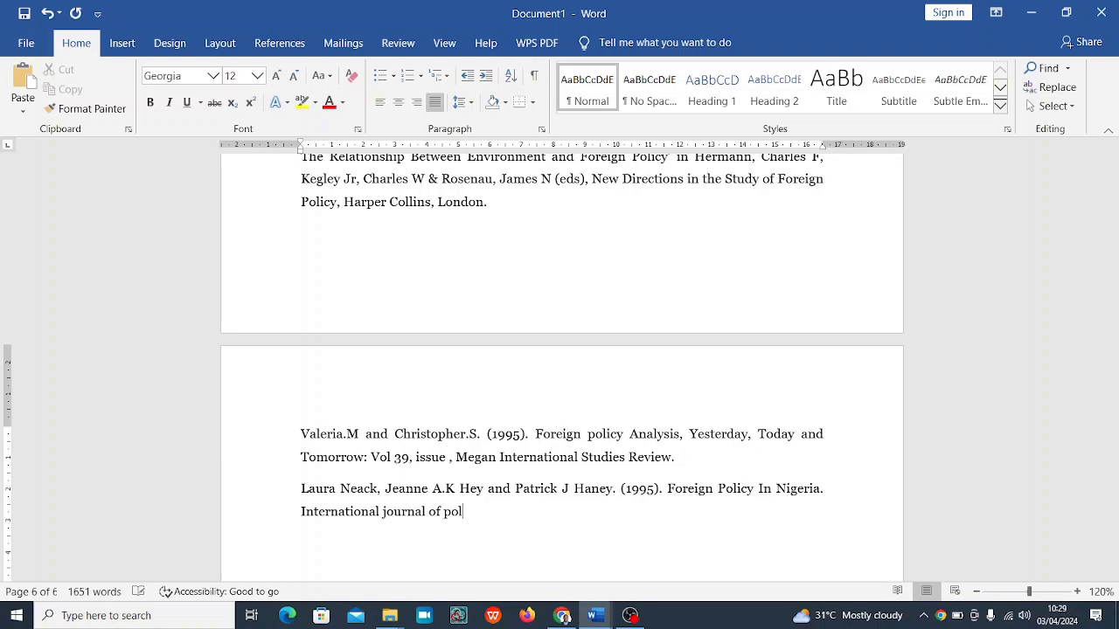
pyautogui.write('itics.')
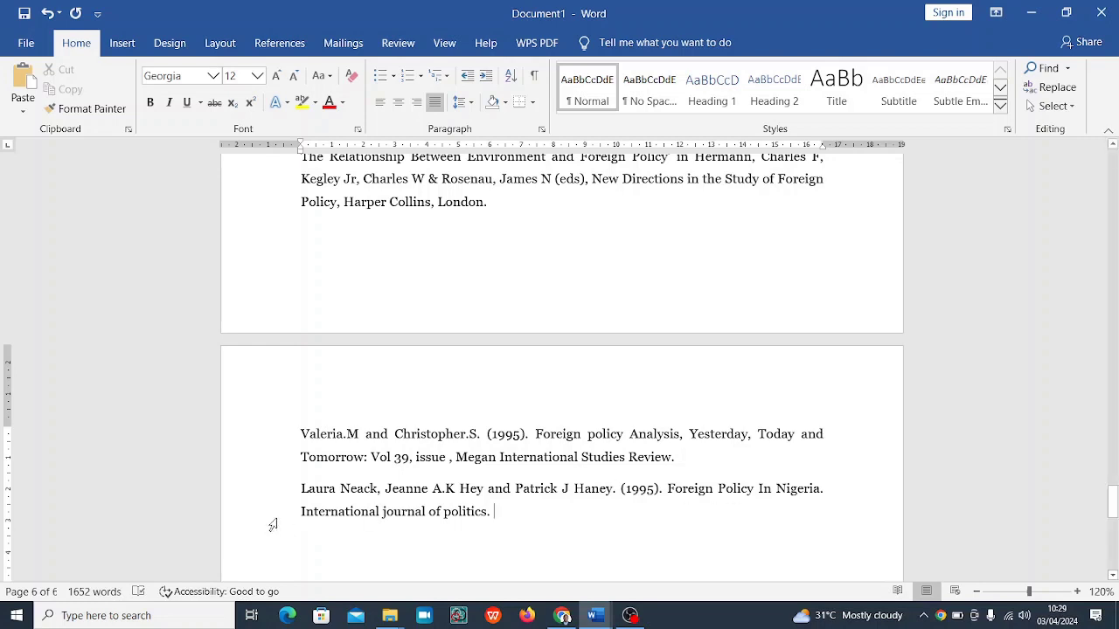
pyautogui.hotkey('ctrl', 'Up')
pyautogui.hotkey('ctrl', 'shift', 'Right')
pyautogui.hotkey('ctrl', 'shift', 'Right')
pyautogui.hotkey('ctrl', 'shift', 'Right')
pyautogui.tripleClick(514, 524)
pyautogui.hotkey('ctrl', 'c')
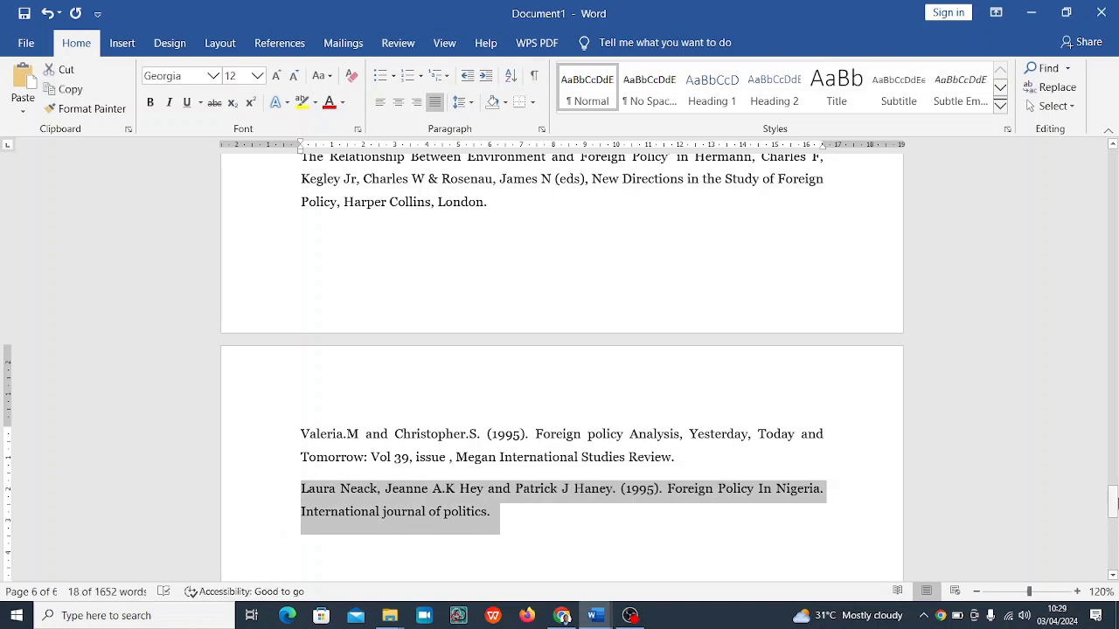
pyautogui.moveTo(1113, 514); pyautogui.dragTo(1114, 395)
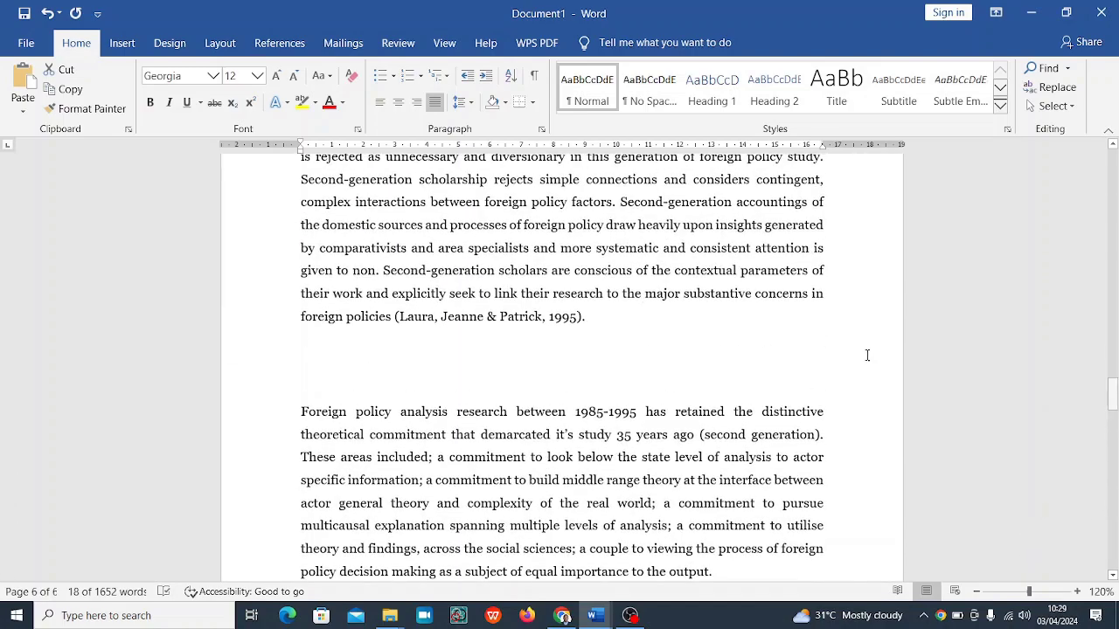
# Step: Paste the copied 1995 reference on the blank line below its citing paragraph
pyautogui.click(323, 363)
pyautogui.hotkey('ctrl', 'v')
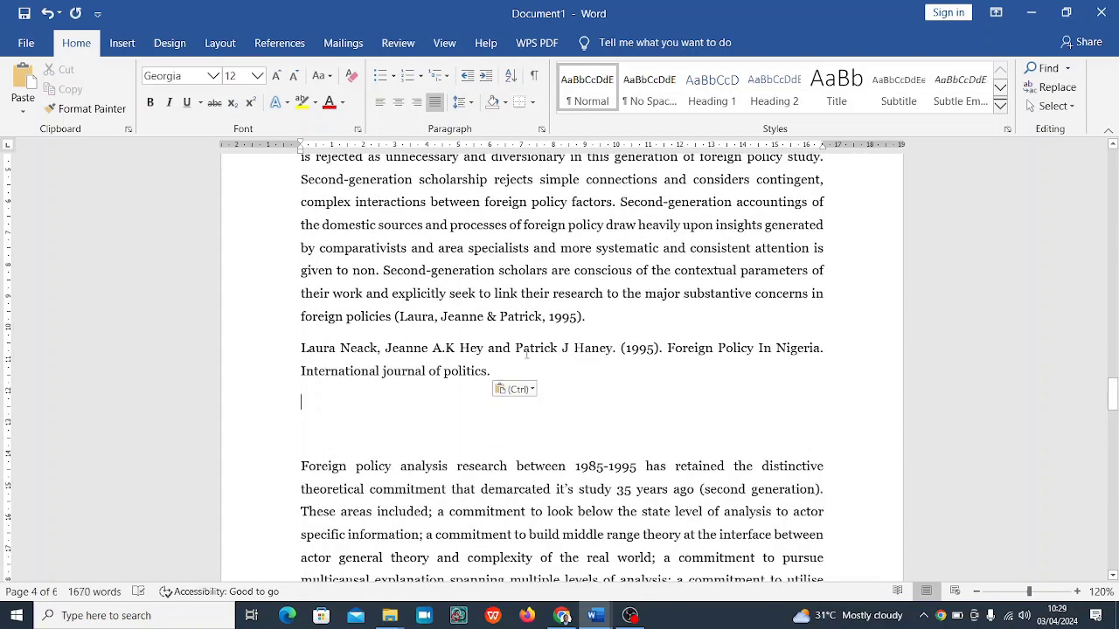
pyautogui.click(597, 323)
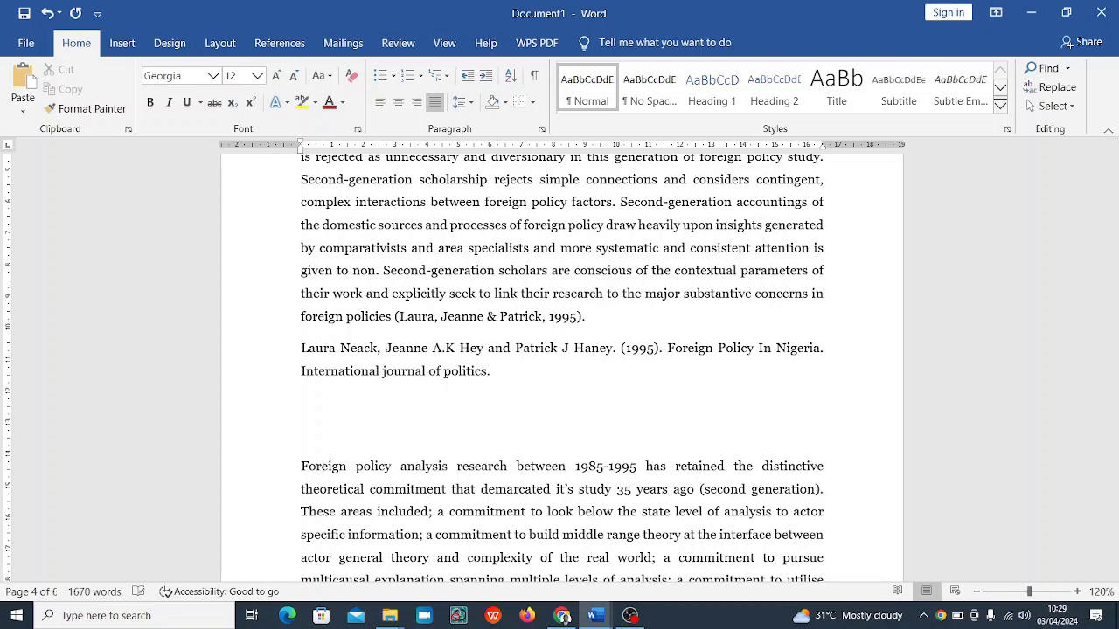
pyautogui.click(297, 44)
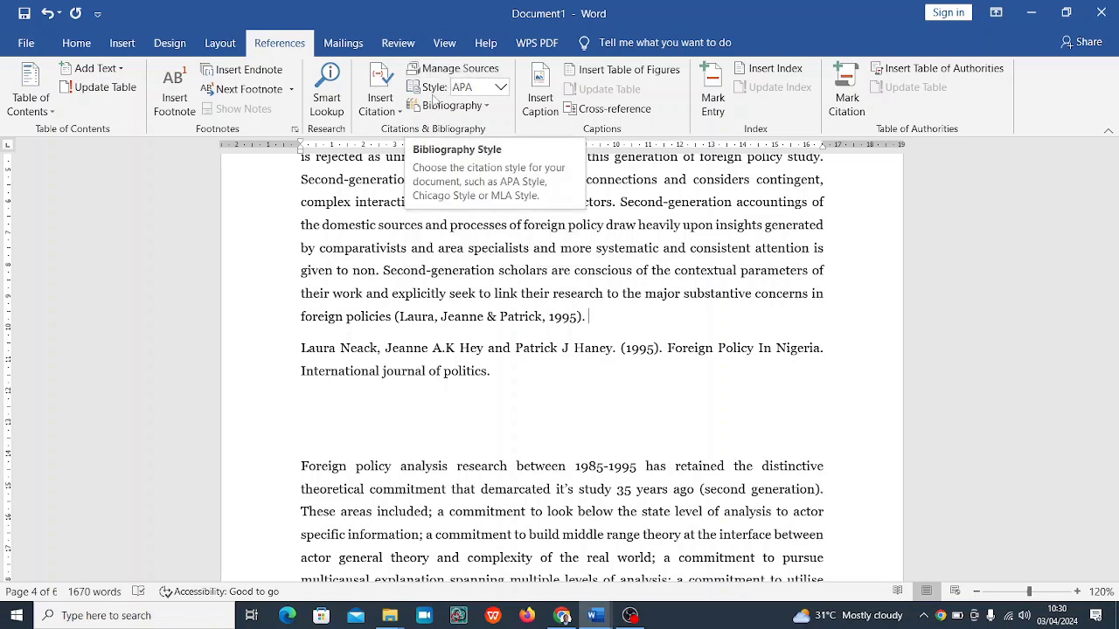
# Step: Choose Add New Source from the Insert Citation options
pyautogui.click(391, 120)
pyautogui.click(391, 118)
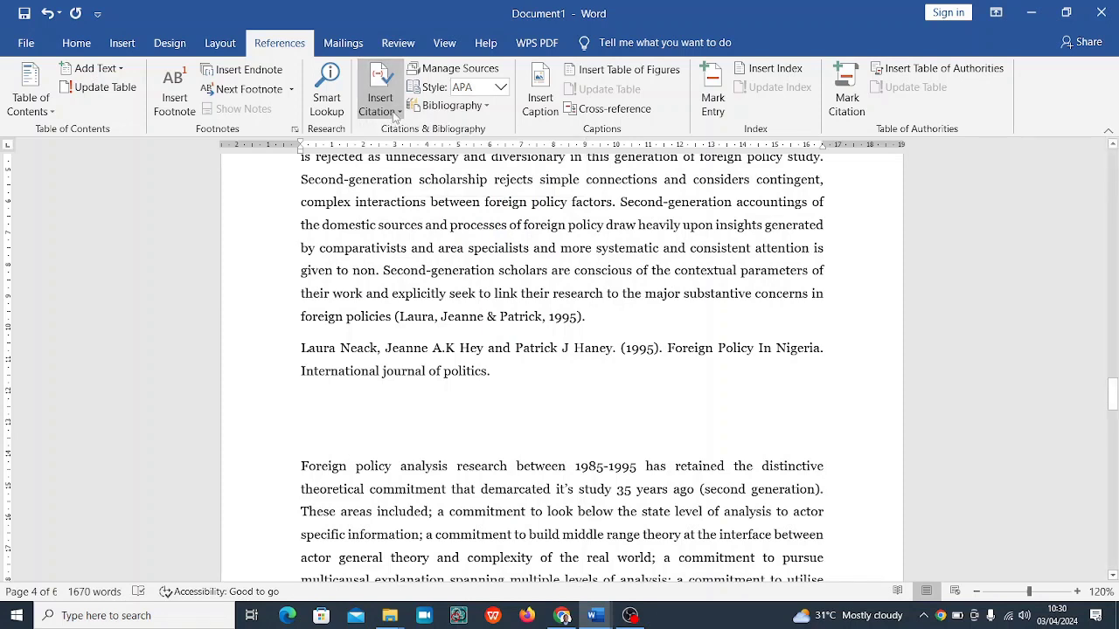
pyautogui.click(393, 118)
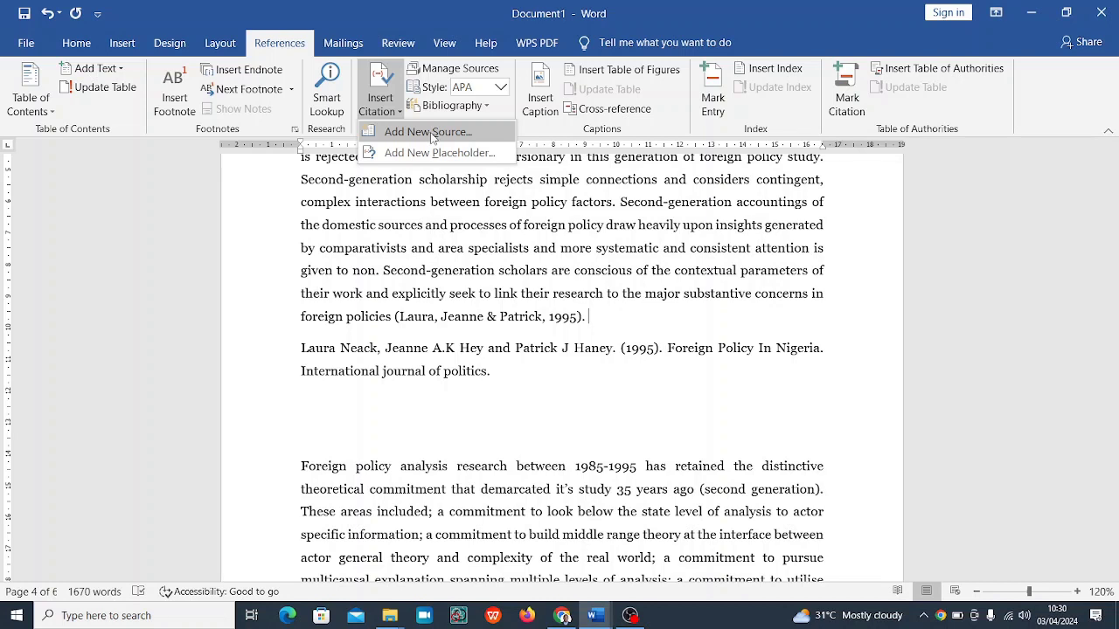
pyautogui.click(430, 132)
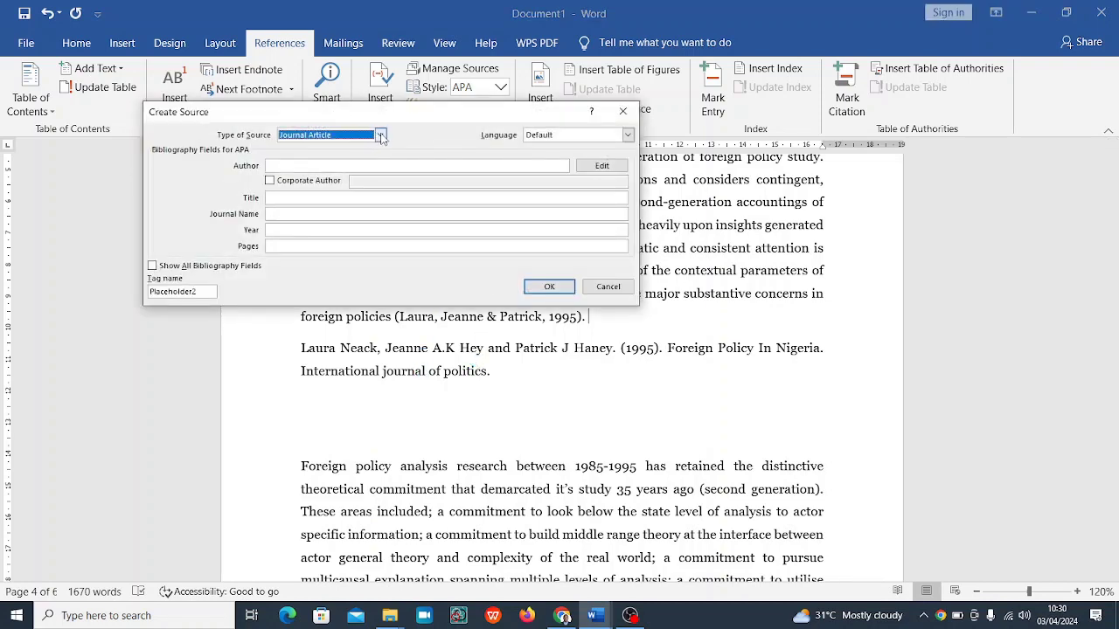
# Step: Keep Journal Article, show all bibliography fields, and move the form to the upper right
pyautogui.click(381, 136)
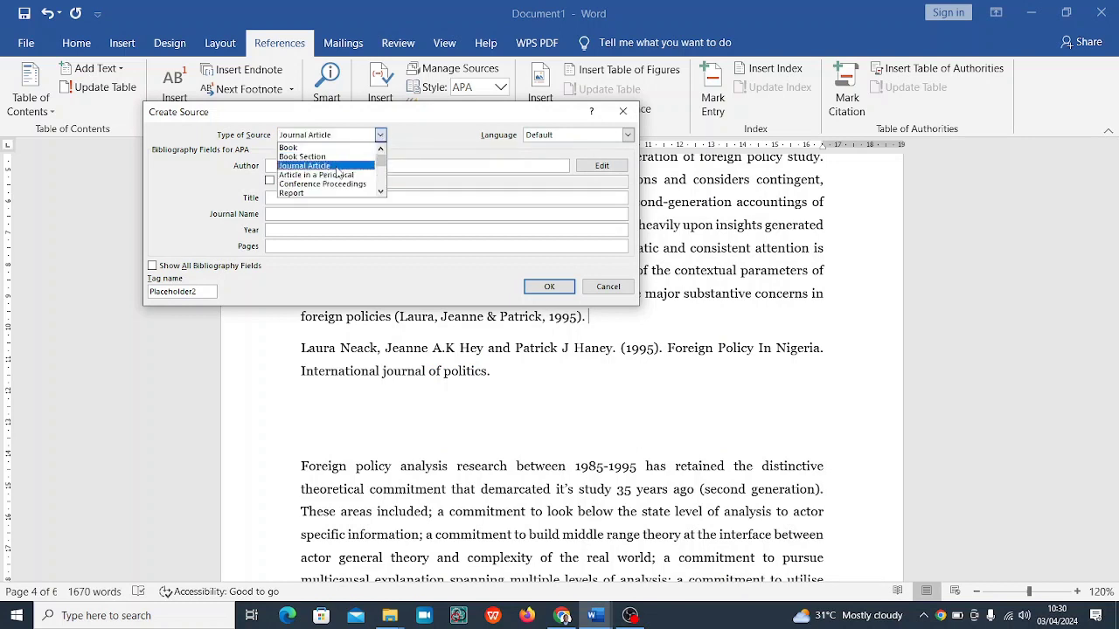
pyautogui.moveTo(386, 169)
pyautogui.mouseDown()
pyautogui.moveTo(386, 191)
pyautogui.moveTo(386, 160)
pyautogui.mouseUp()
pyautogui.click(346, 166)
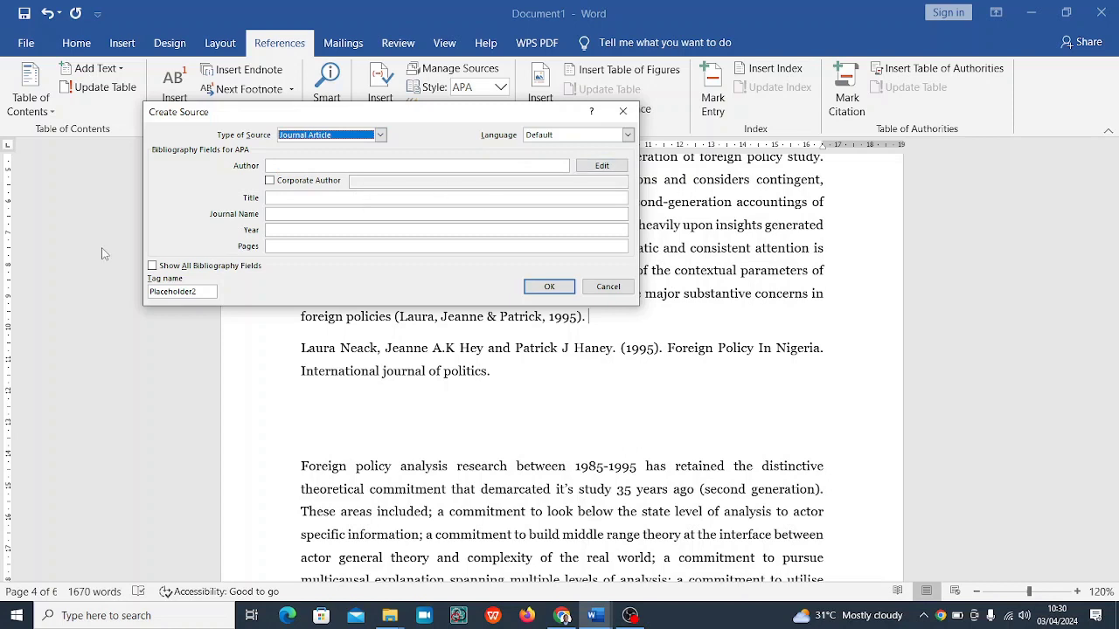
pyautogui.click(152, 266)
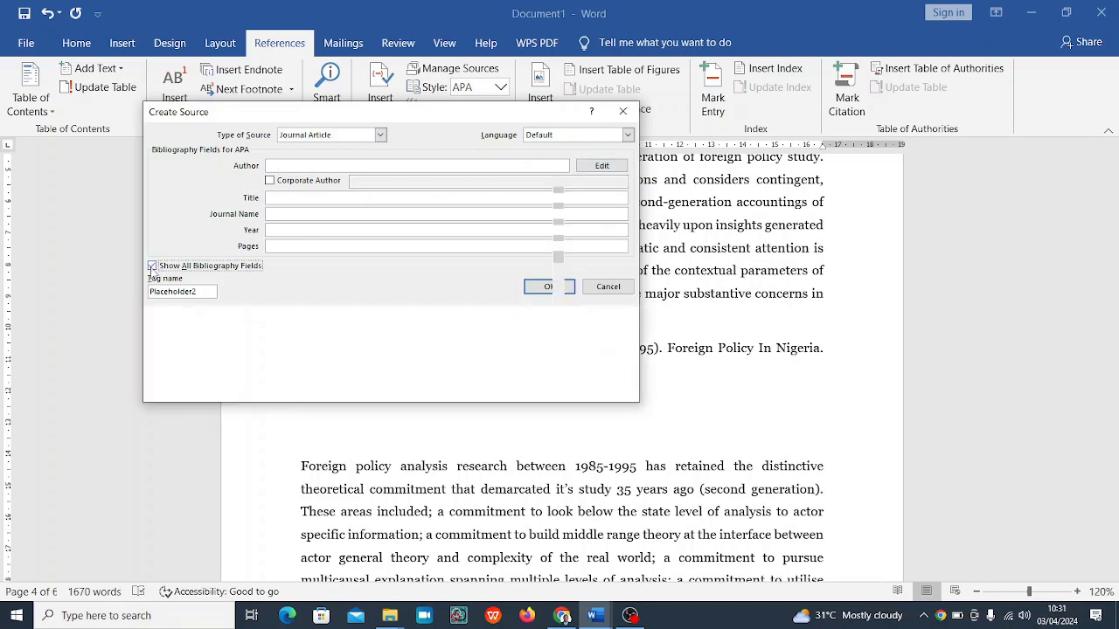
pyautogui.moveTo(631, 204); pyautogui.dragTo(617, 284)
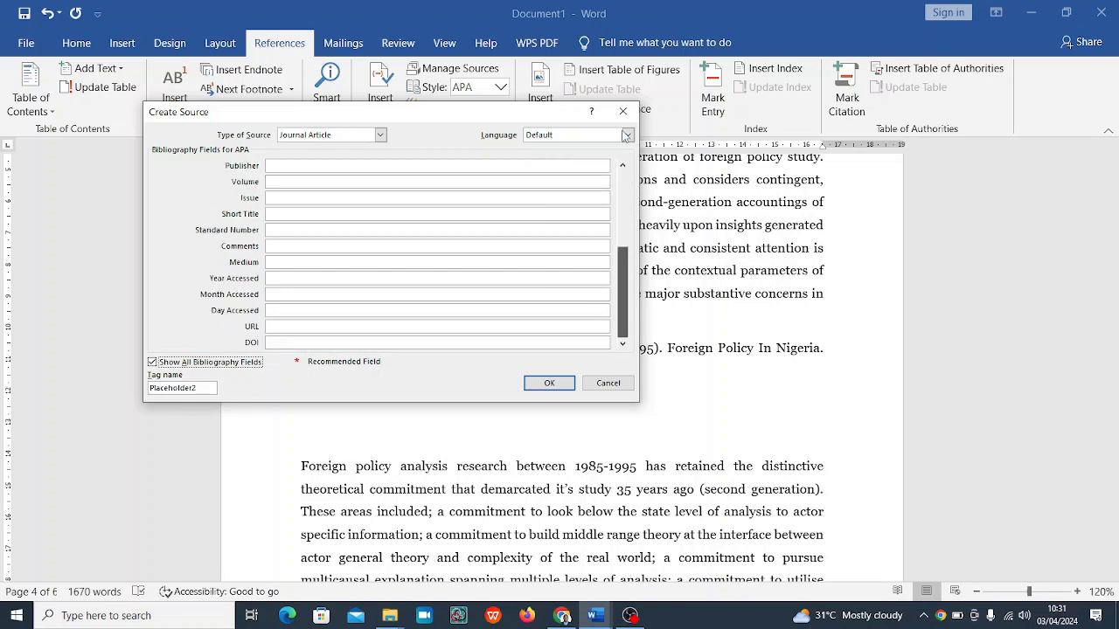
pyautogui.click(621, 179)
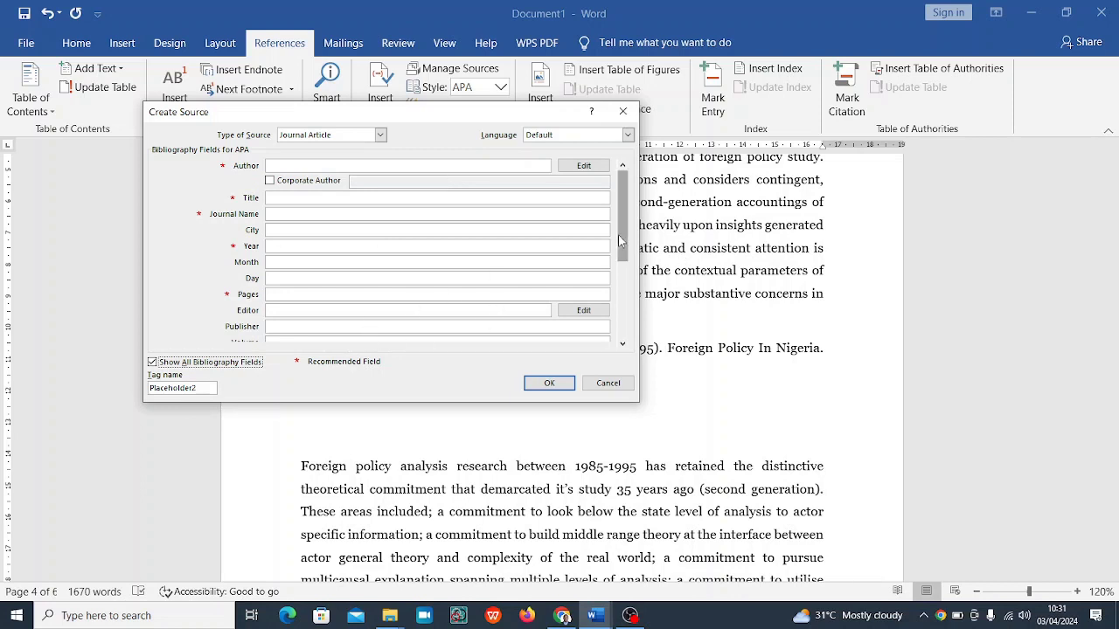
pyautogui.moveTo(623, 235); pyautogui.dragTo(622, 328)
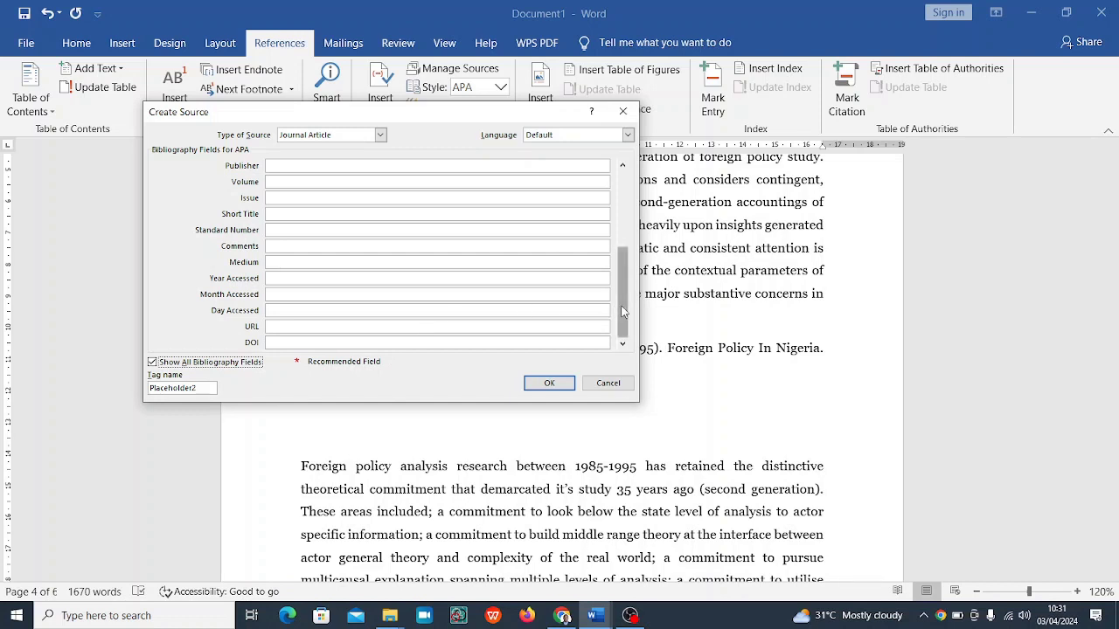
pyautogui.moveTo(623, 311); pyautogui.dragTo(623, 212)
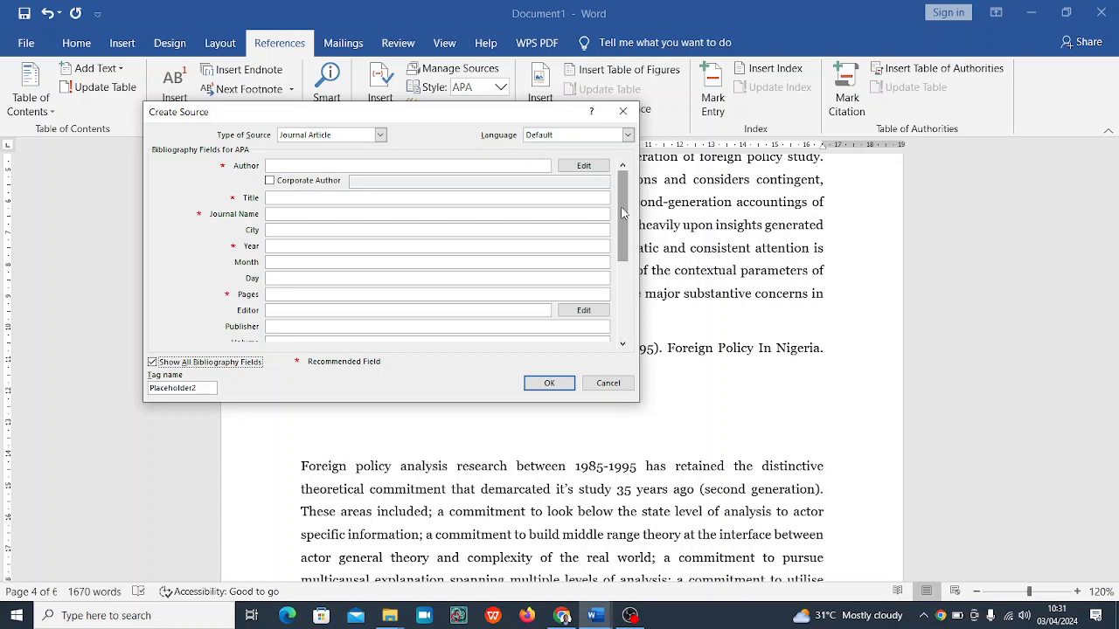
pyautogui.click(350, 198)
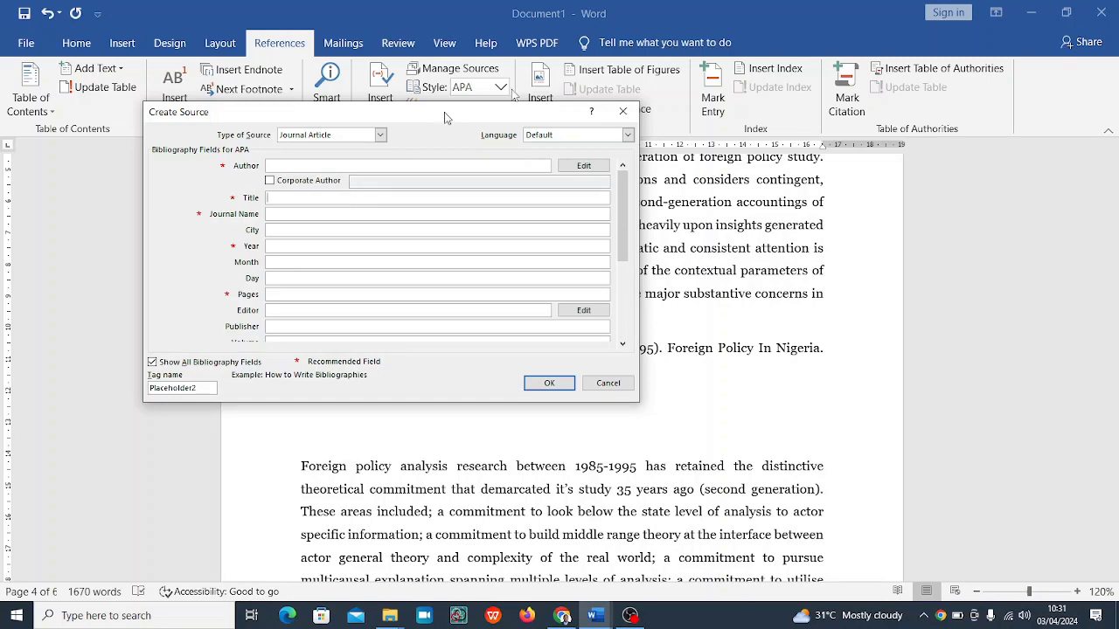
pyautogui.moveTo(441, 121); pyautogui.dragTo(909, 35)
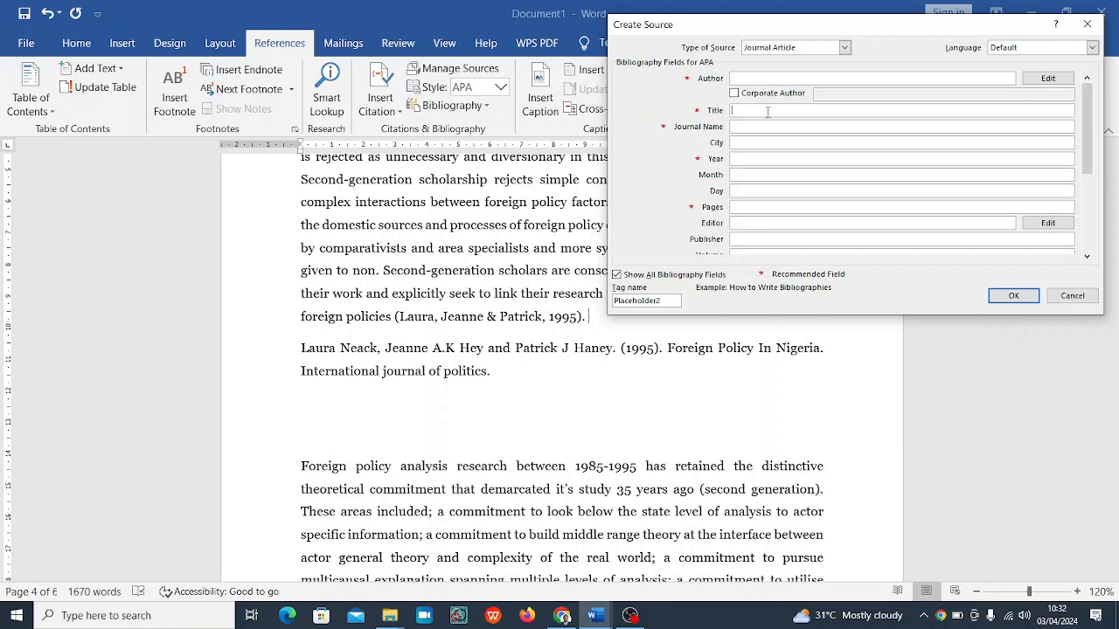
# Step: Paste the reference into Title and cut the author names from its start
pyautogui.write('Laura Neack, Jeanne A.K Hey and Patrick J Haney. (1995). Foreign Policy In Nigeria. International journal of politics.')
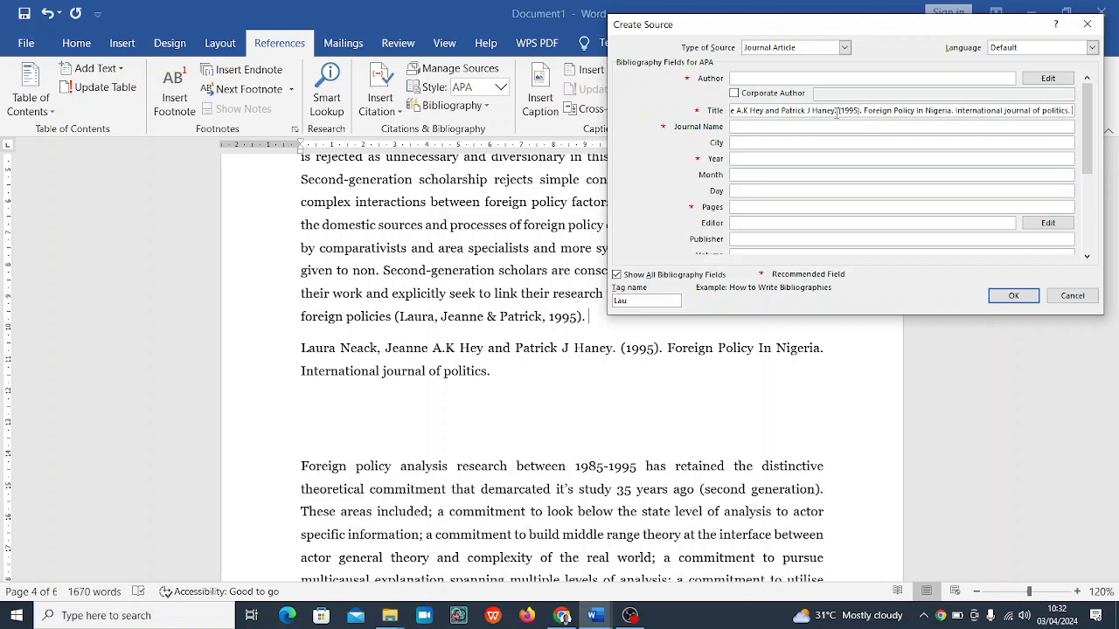
pyautogui.moveTo(836, 112); pyautogui.dragTo(719, 115)
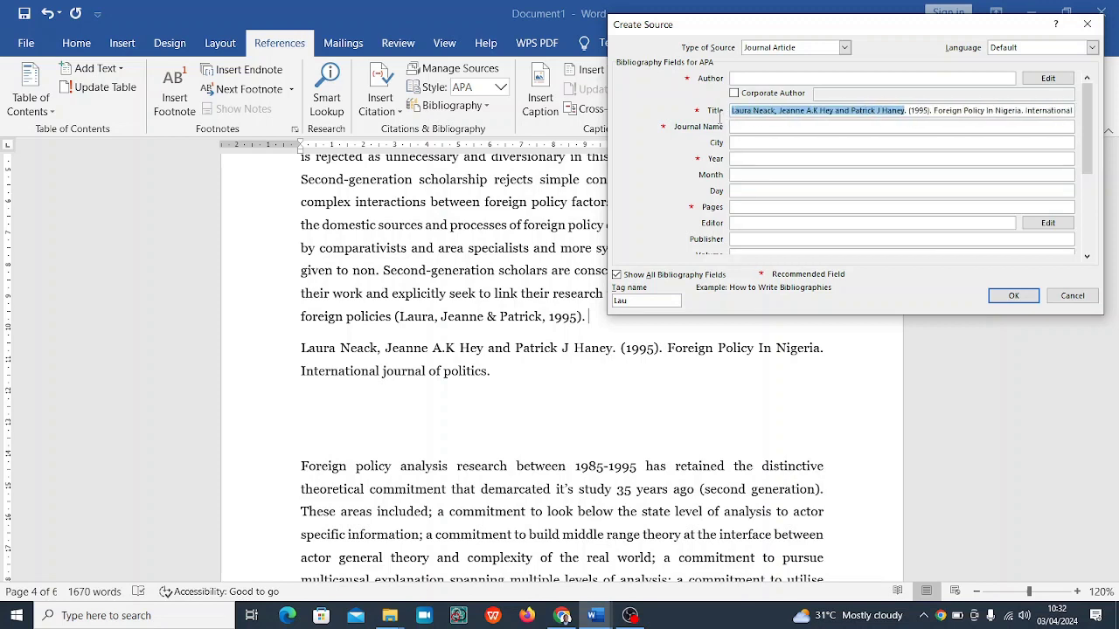
pyautogui.hotkey('ctrl', 'x')
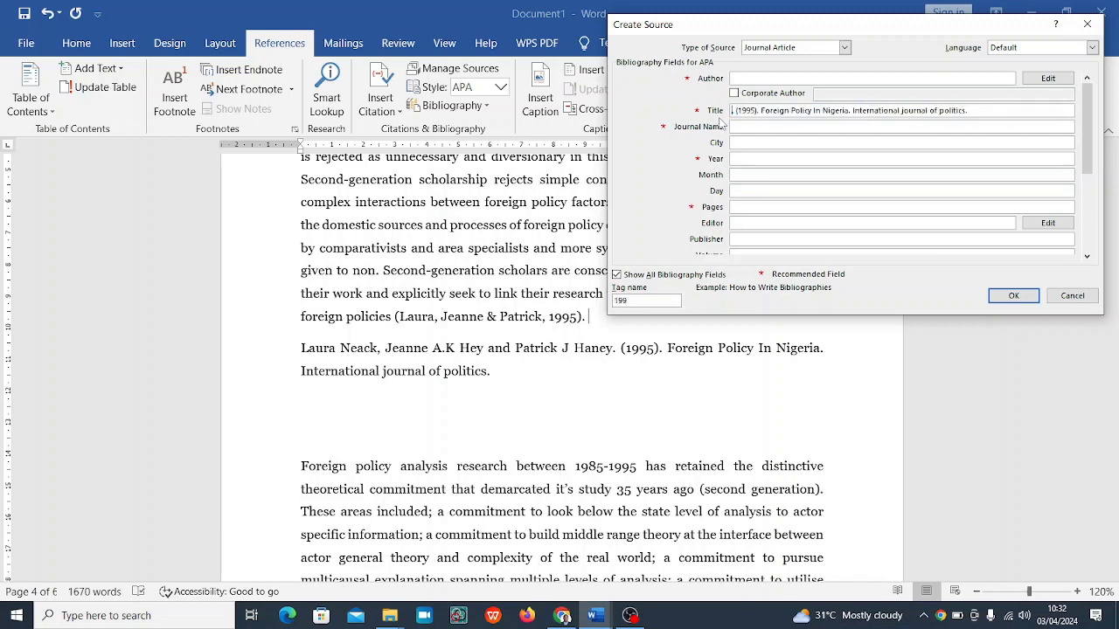
# Step: Add the first author's last name in the author editor, trimming the others
pyautogui.click(1047, 79)
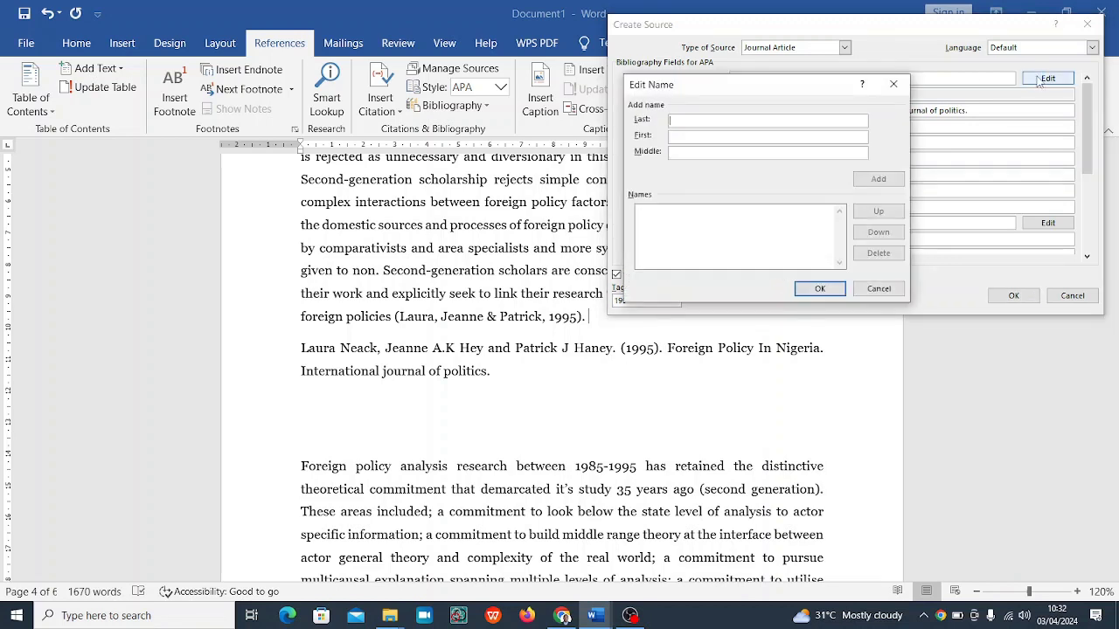
pyautogui.click(724, 121)
pyautogui.hotkey('ctrl', 'v')
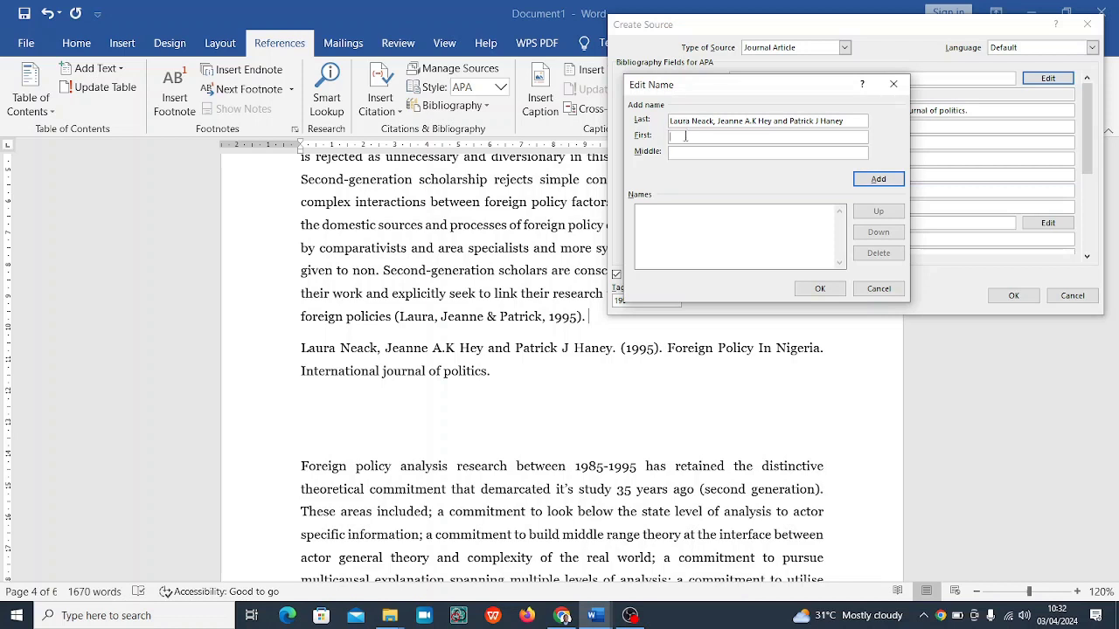
pyautogui.write('Neack')
pyautogui.moveTo(719, 123); pyautogui.dragTo(865, 119)
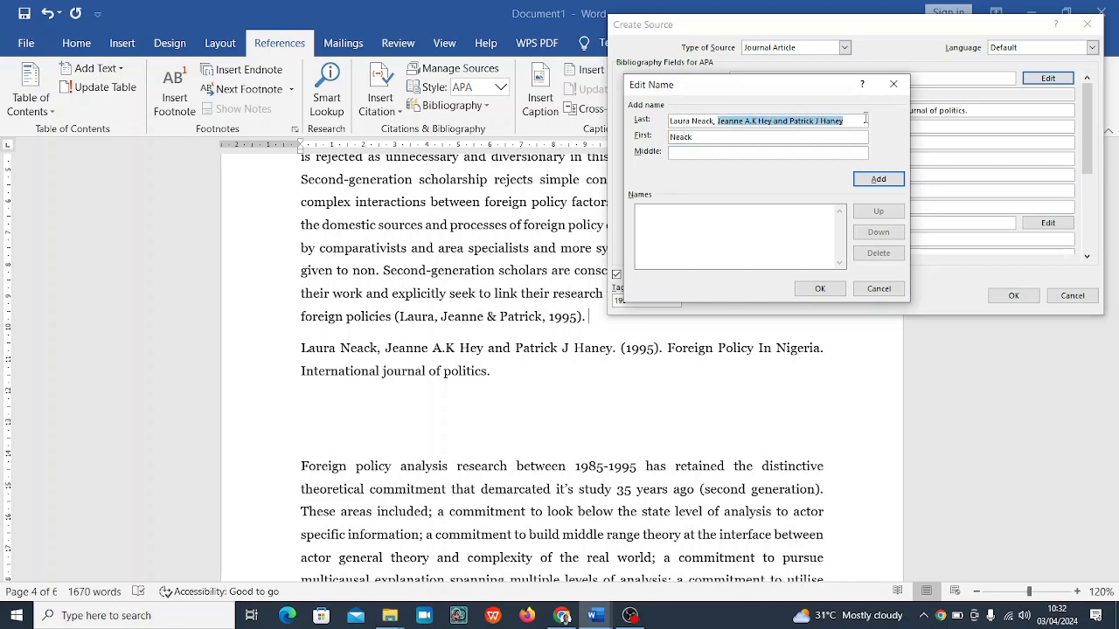
pyautogui.press('BackSpace')
pyautogui.press('BackSpace')
pyautogui.press('BackSpace')
pyautogui.press('BackSpace')
pyautogui.press('BackSpace')
pyautogui.press('BackSpace')
pyautogui.press('BackSpace')
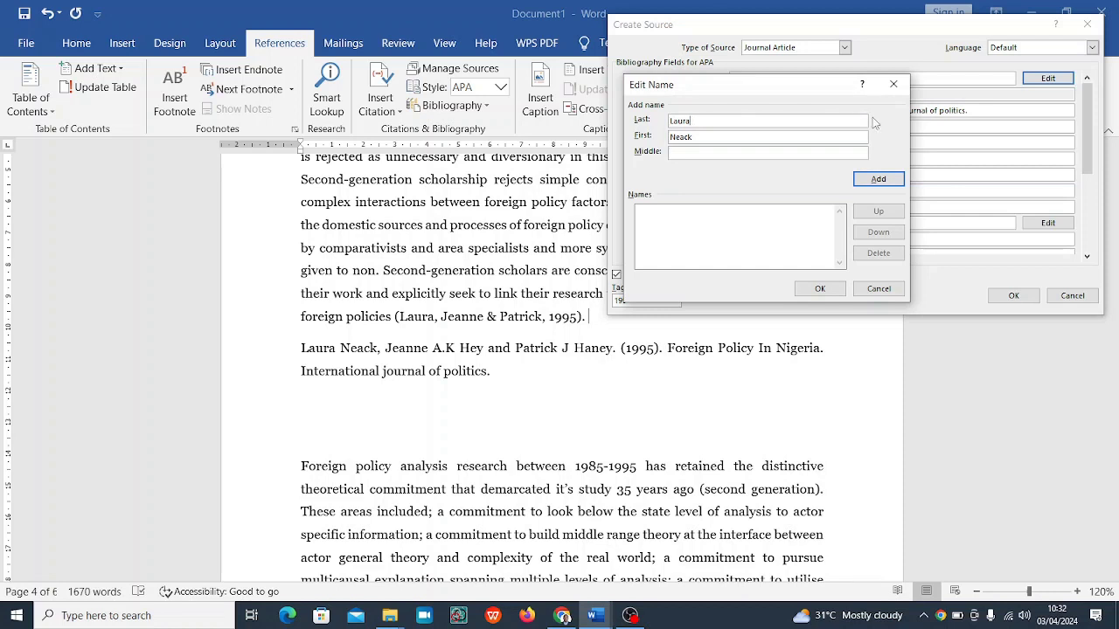
pyautogui.click(874, 183)
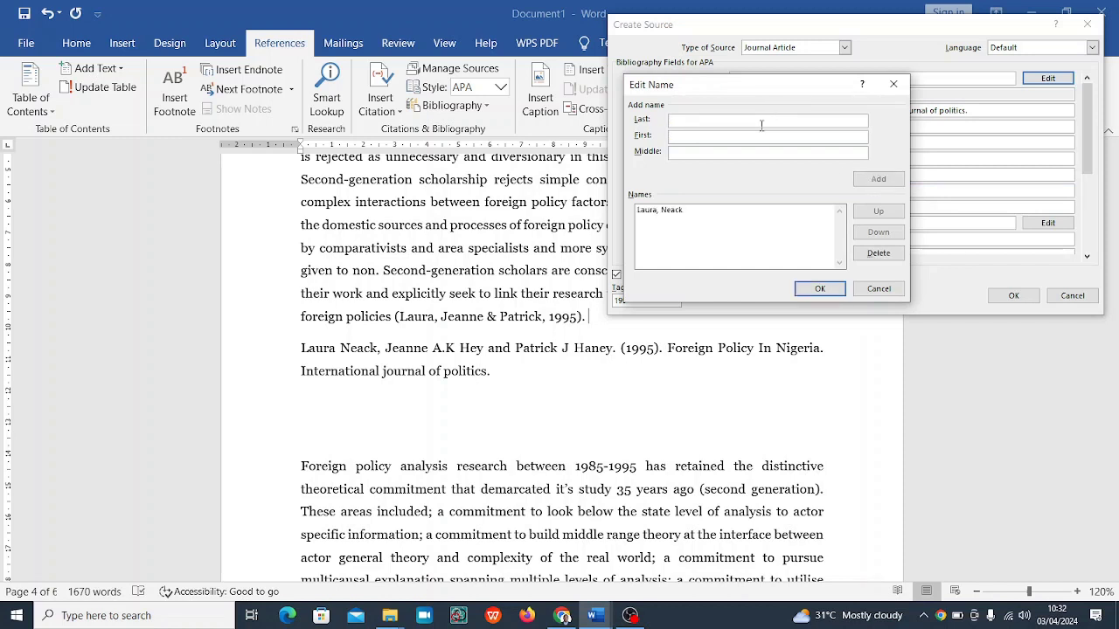
# Step: Add the second author with initials, removing the third author's name
pyautogui.hotkey('ctrl', 'v')
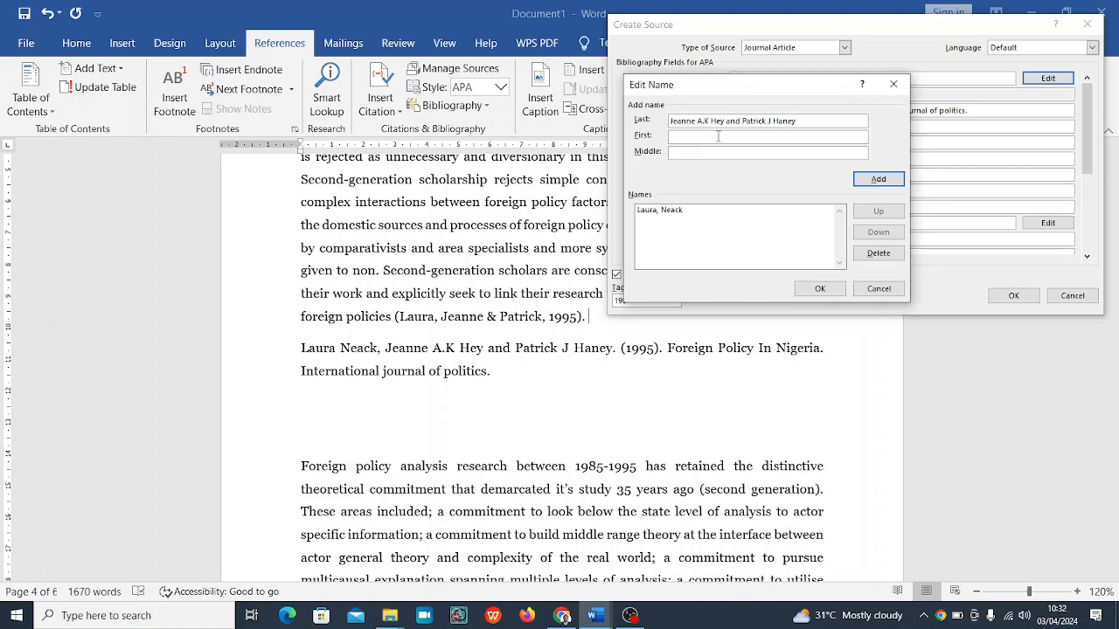
pyautogui.write('A')
pyautogui.write('.K ')
pyautogui.write('Hey')
pyautogui.moveTo(742, 122); pyautogui.dragTo(818, 116)
pyautogui.press('BackSpace')
pyautogui.press('BackSpace')
pyautogui.press('BackSpace')
pyautogui.press('BackSpace')
pyautogui.press('BackSpace')
pyautogui.press('BackSpace')
pyautogui.press('BackSpace')
pyautogui.press('BackSpace')
pyautogui.press('BackSpace')
pyautogui.press('BackSpace')
pyautogui.press('BackSpace')
pyautogui.press('BackSpace')
pyautogui.press('BackSpace')
pyautogui.press('BackSpace')
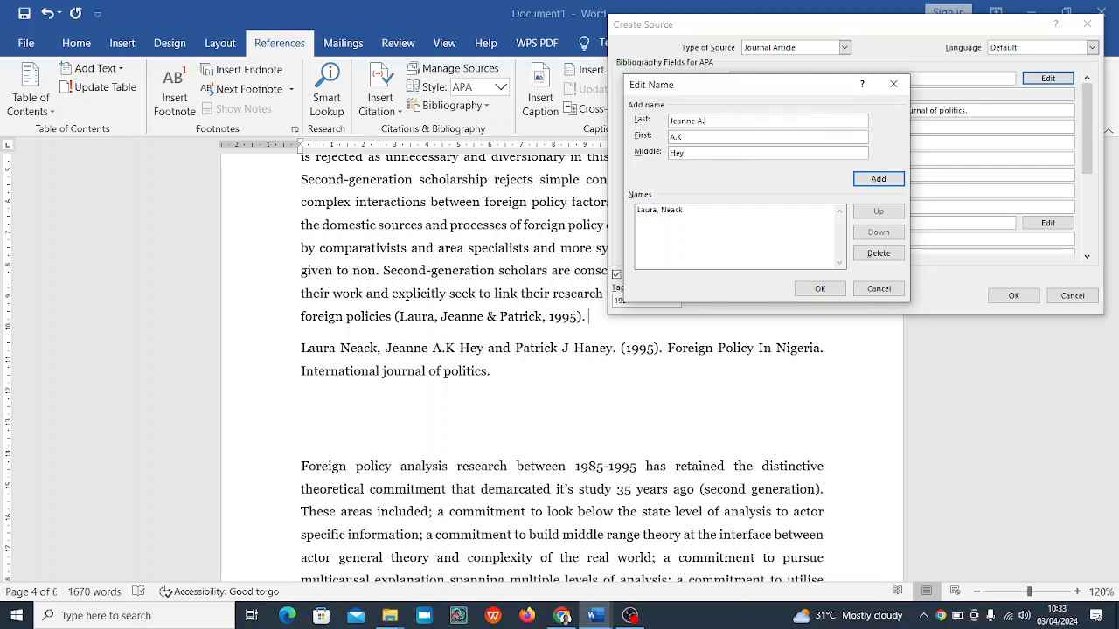
pyautogui.press('Return')
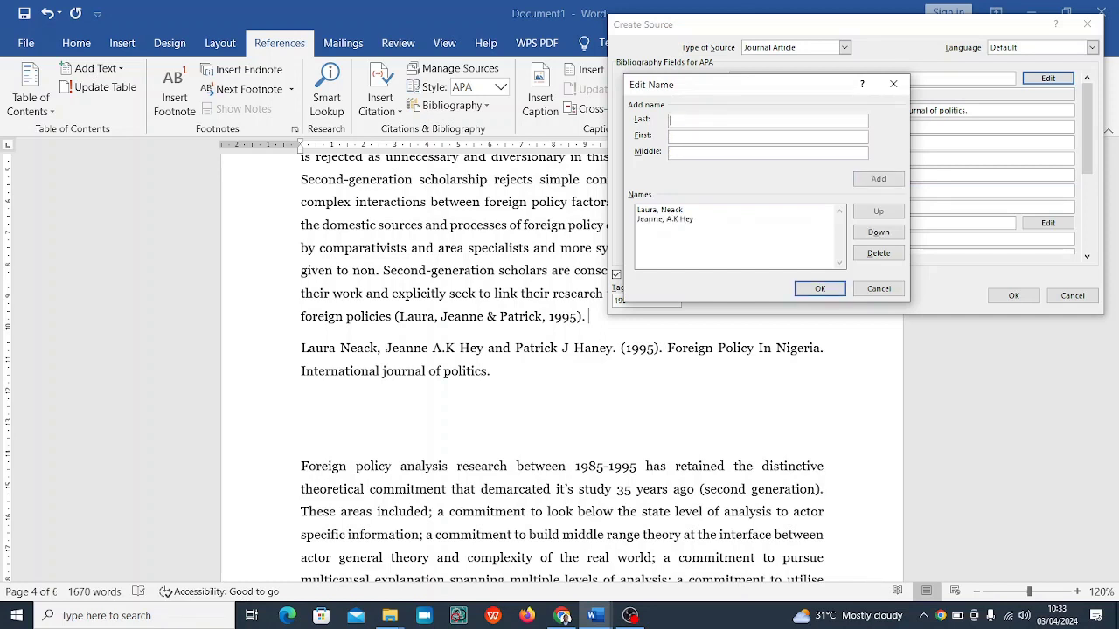
# Step: Add the third author with first and middle names, then confirm the three-author list
pyautogui.hotkey('ctrl', 'v')
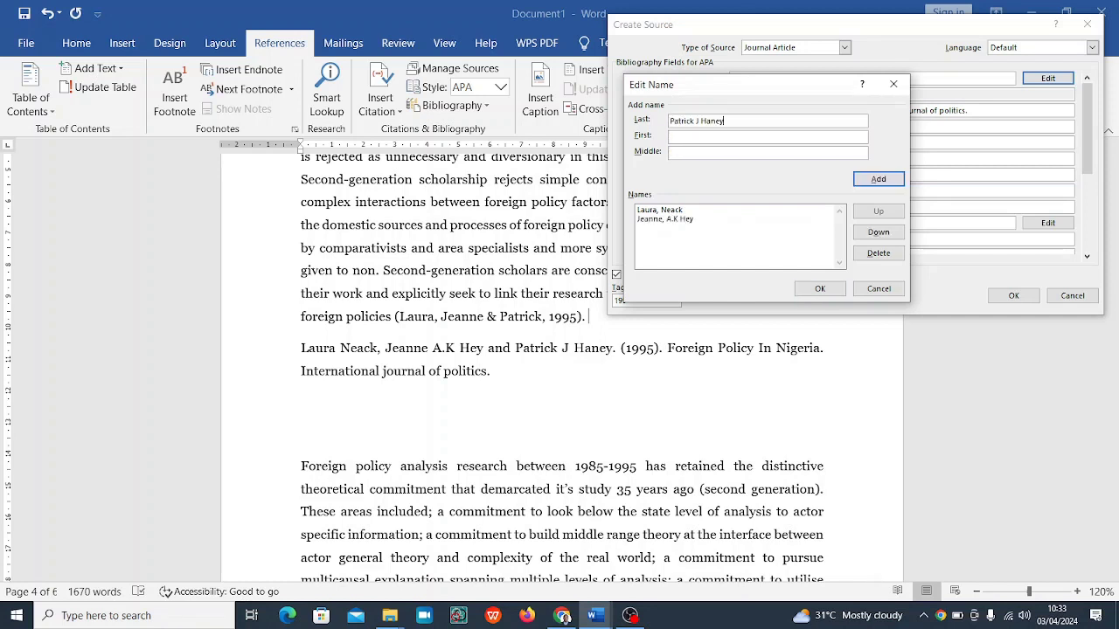
pyautogui.click(740, 137)
pyautogui.write('J')
pyautogui.click(767, 153)
pyautogui.write('Haney')
pyautogui.click(743, 123)
pyautogui.press('BackSpace')
pyautogui.press('BackSpace')
pyautogui.press('BackSpace')
pyautogui.press('BackSpace')
pyautogui.press('BackSpace')
pyautogui.press('BackSpace')
pyautogui.press('BackSpace')
pyautogui.press('BackSpace')
pyautogui.press('Return')
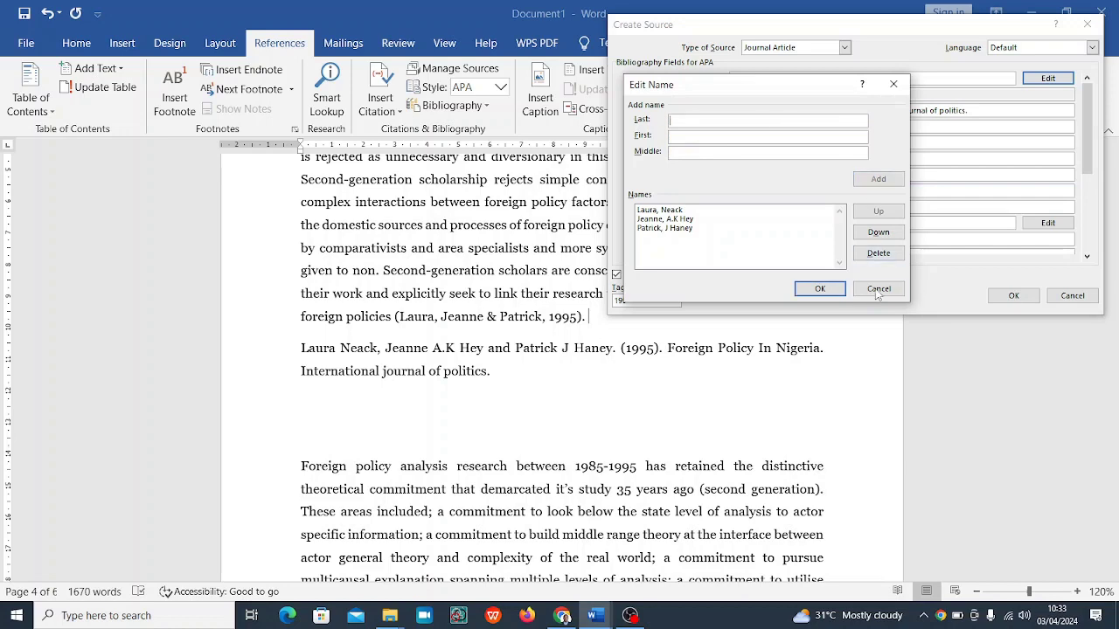
pyautogui.click(832, 290)
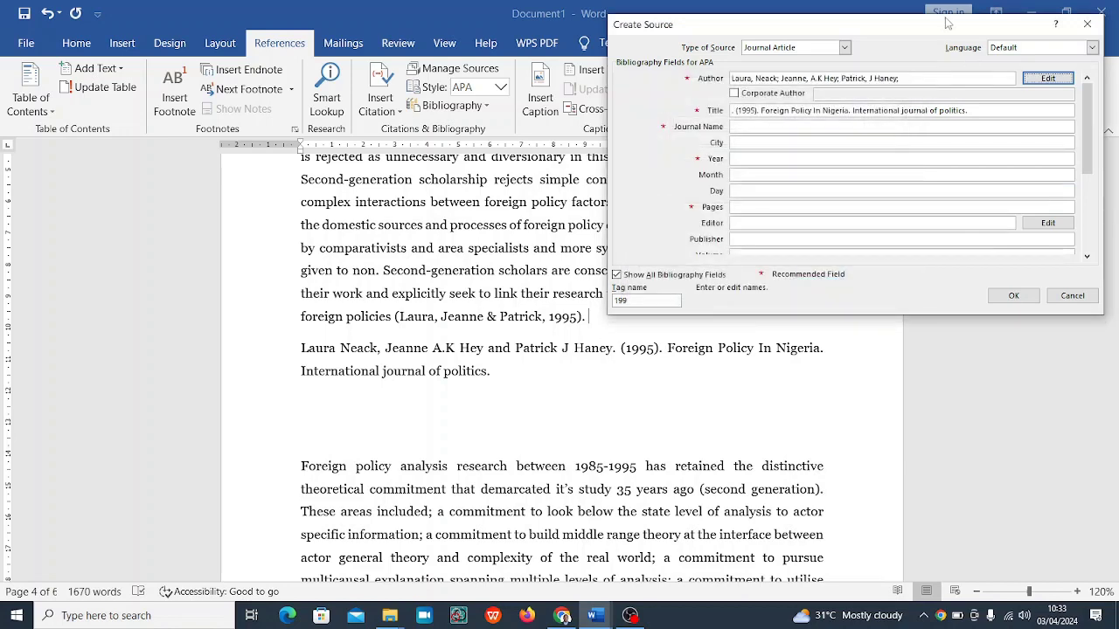
# Step: Move 'International journal of politics' from Title into Journal Name
pyautogui.moveTo(947, 24); pyautogui.dragTo(703, 54)
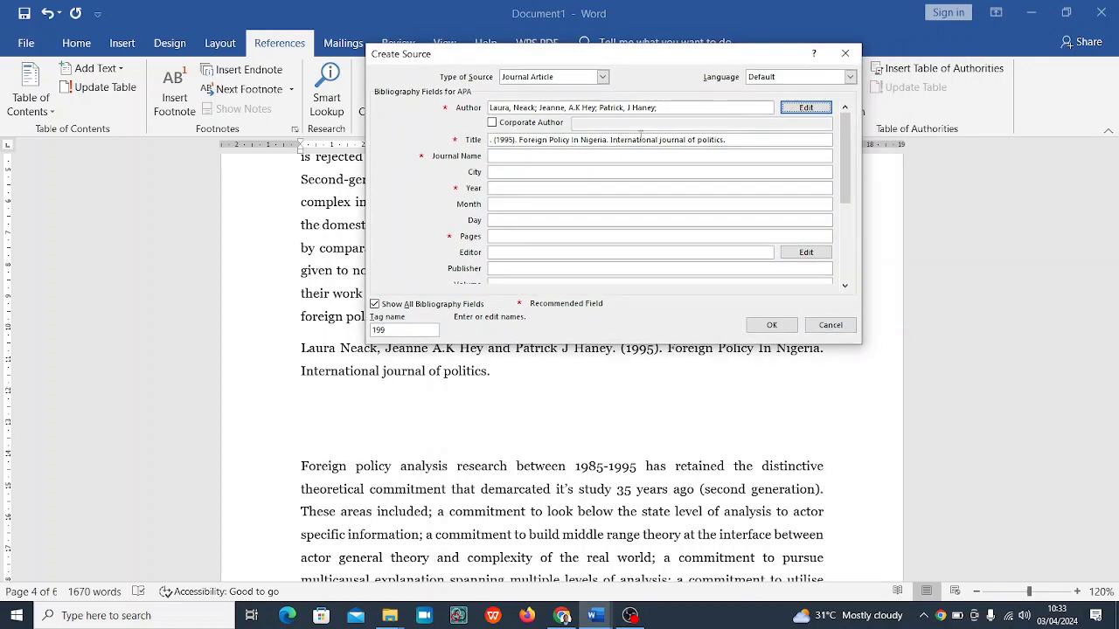
pyautogui.click(571, 155)
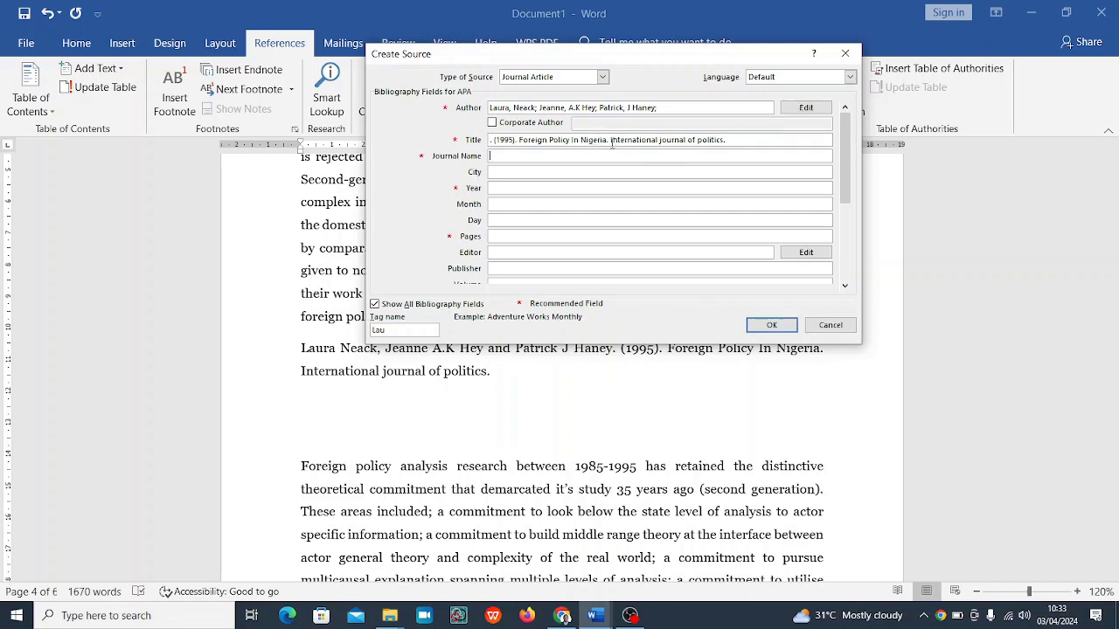
pyautogui.click(610, 142)
pyautogui.moveTo(610, 144); pyautogui.dragTo(725, 155)
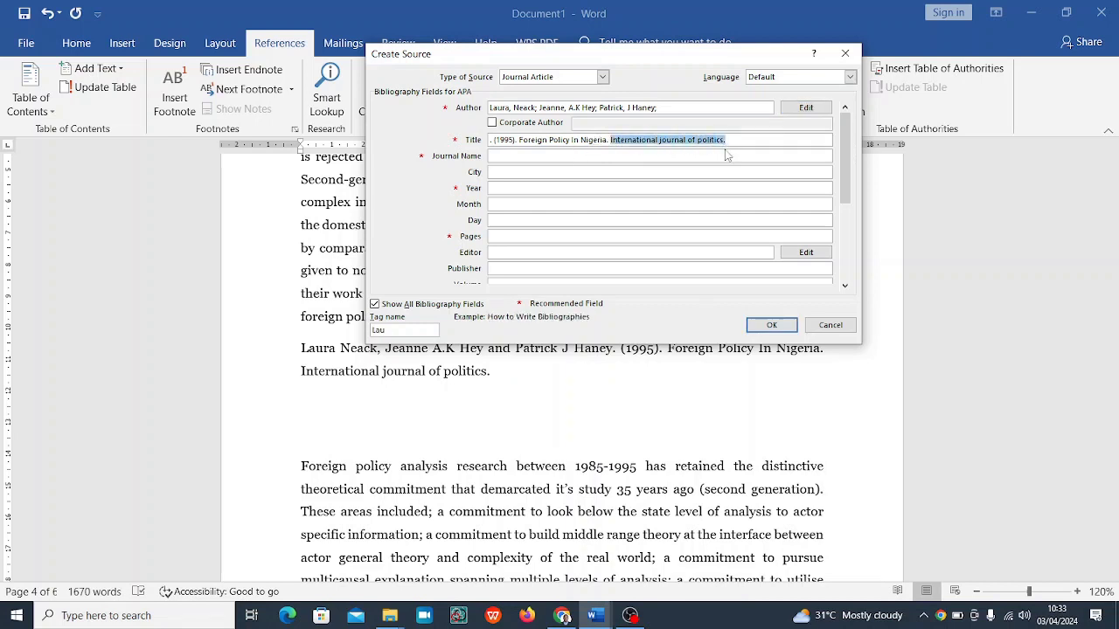
pyautogui.hotkey('ctrl', 'x')
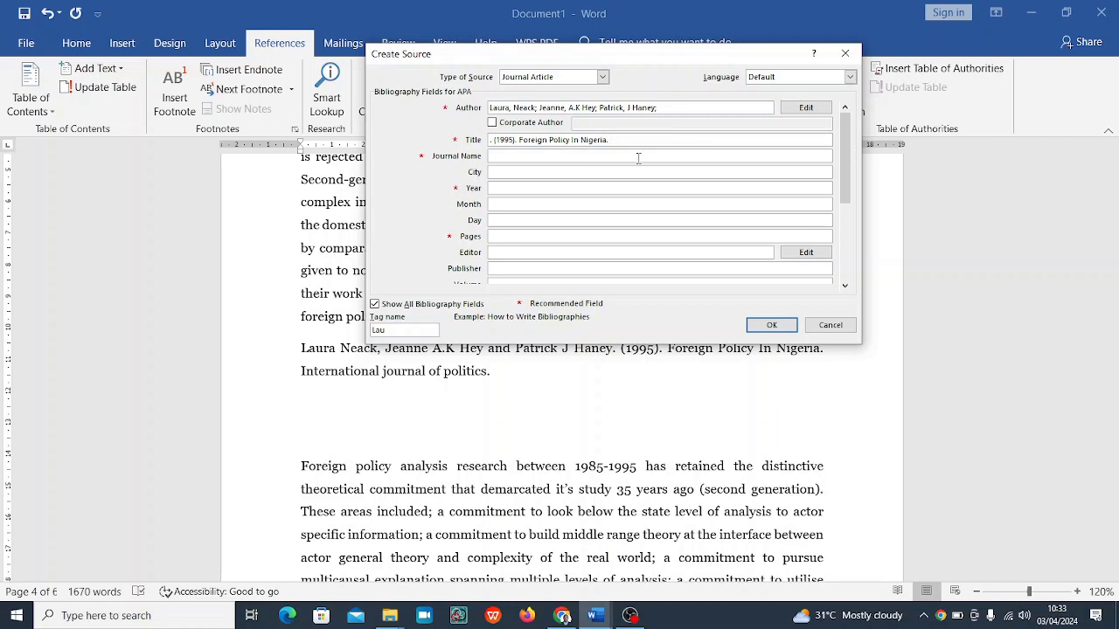
pyautogui.click(638, 157)
pyautogui.hotkey('ctrl', 'v')
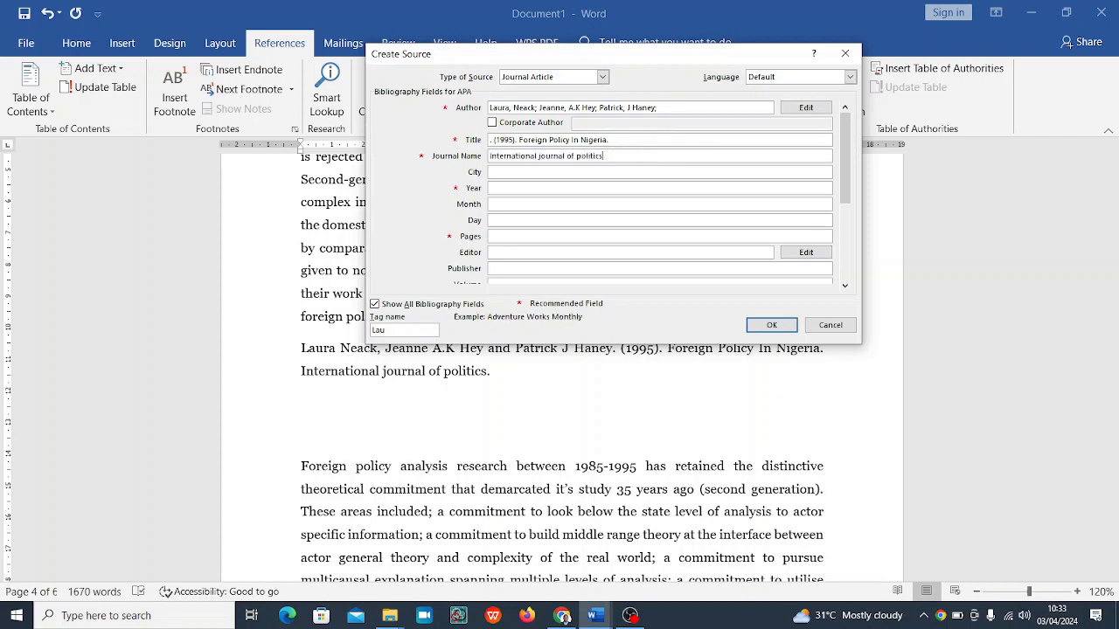
# Step: Set Year to 1995 and trim the title to 'Foreign Policy In Nigeria'
pyautogui.click(559, 172)
pyautogui.click(535, 188)
pyautogui.write('995')
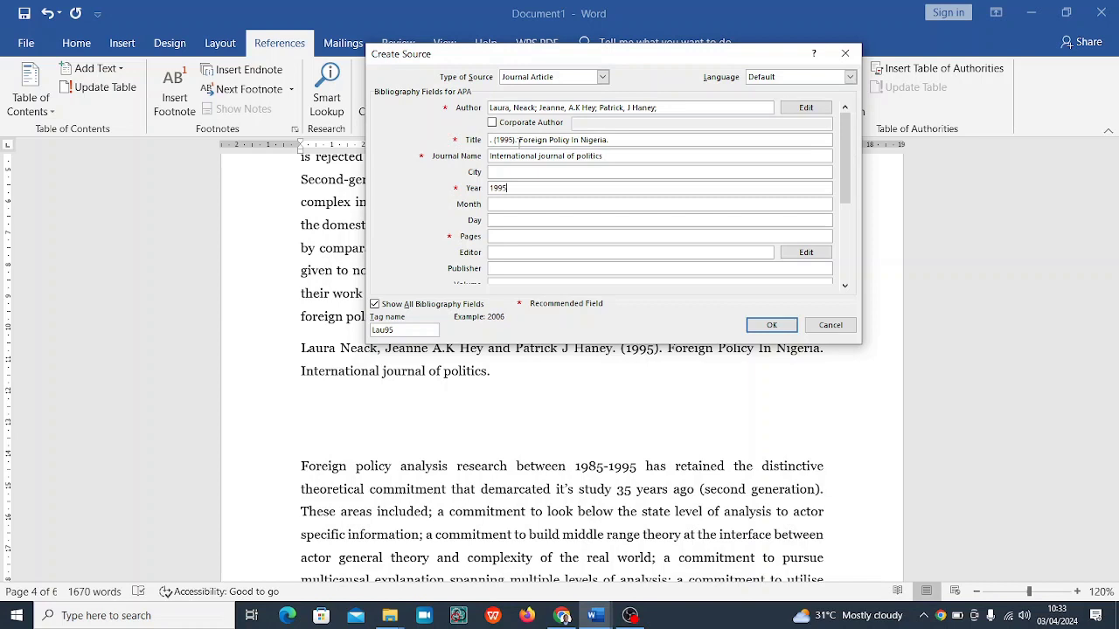
pyautogui.click(520, 141)
pyautogui.moveTo(519, 141); pyautogui.dragTo(488, 141)
pyautogui.press('BackSpace')
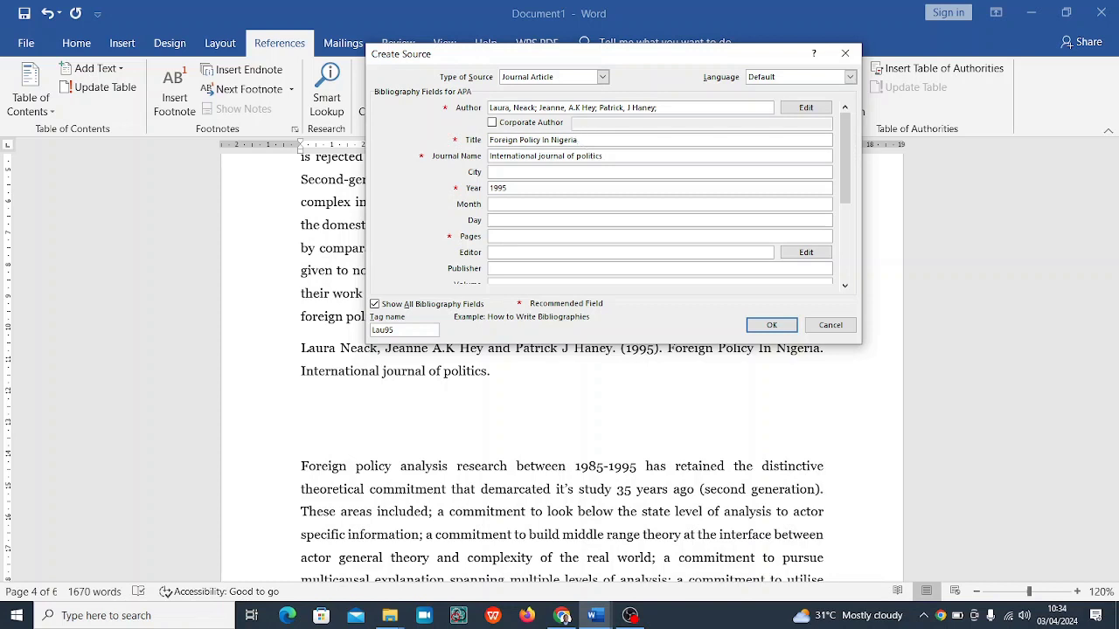
# Step: Set Month to May, Day to 2, and Pages to 123-130
pyautogui.click(515, 204)
pyautogui.write('Feb')
pyautogui.press('BackSpace')
pyautogui.write('May')
pyautogui.click(511, 222)
pyautogui.write('2')
pyautogui.moveTo(842, 176); pyautogui.dragTo(846, 200)
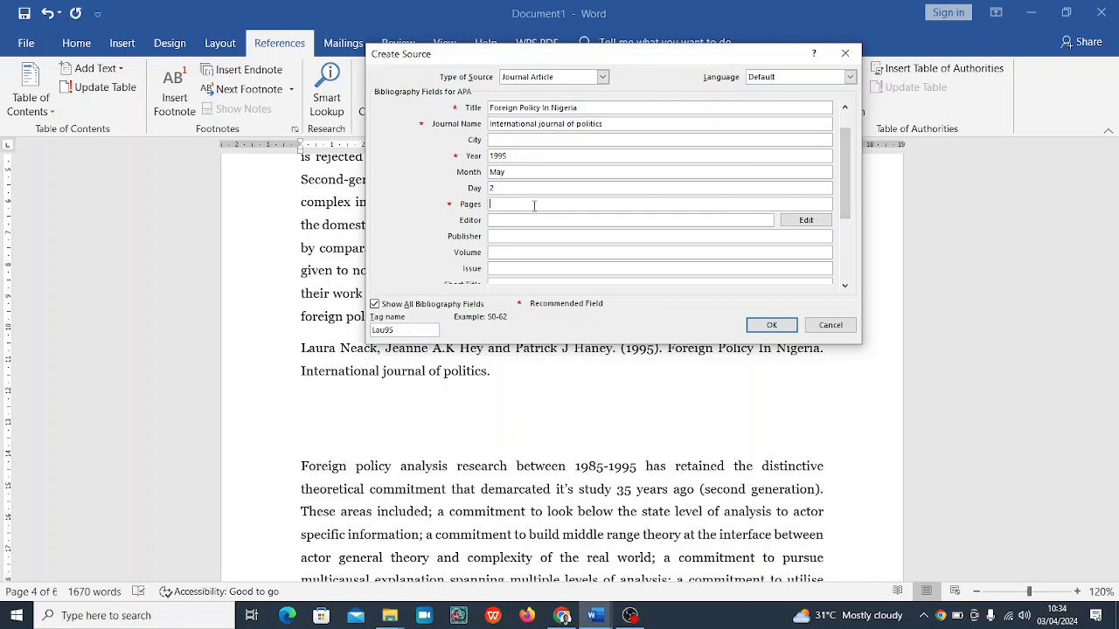
pyautogui.write('123-130')
pyautogui.moveTo(847, 182); pyautogui.dragTo(847, 231)
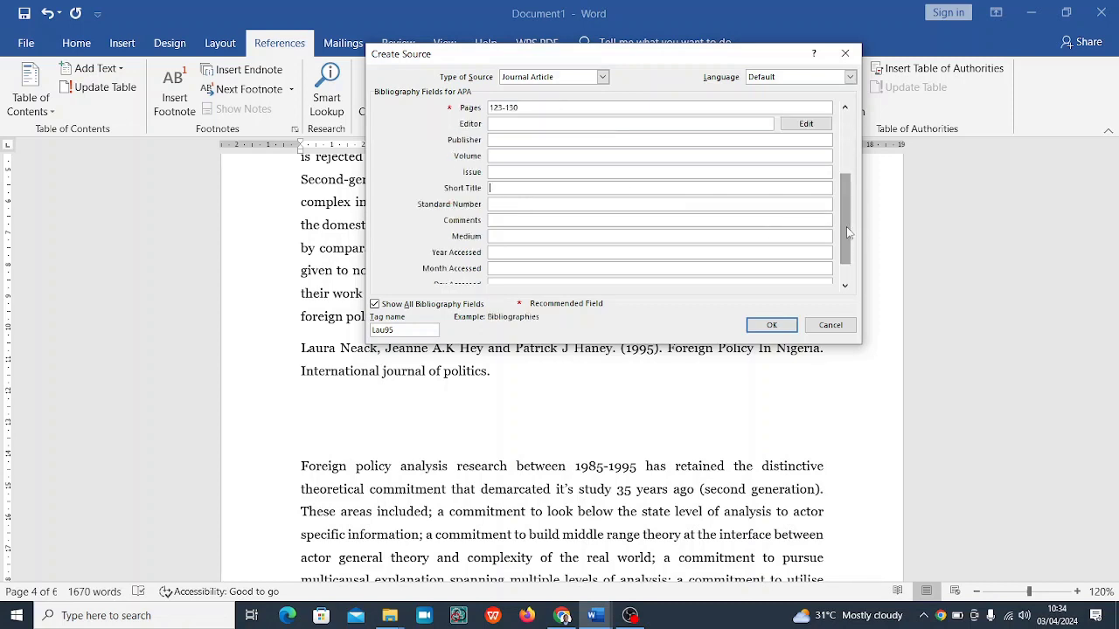
pyautogui.press('Tab')
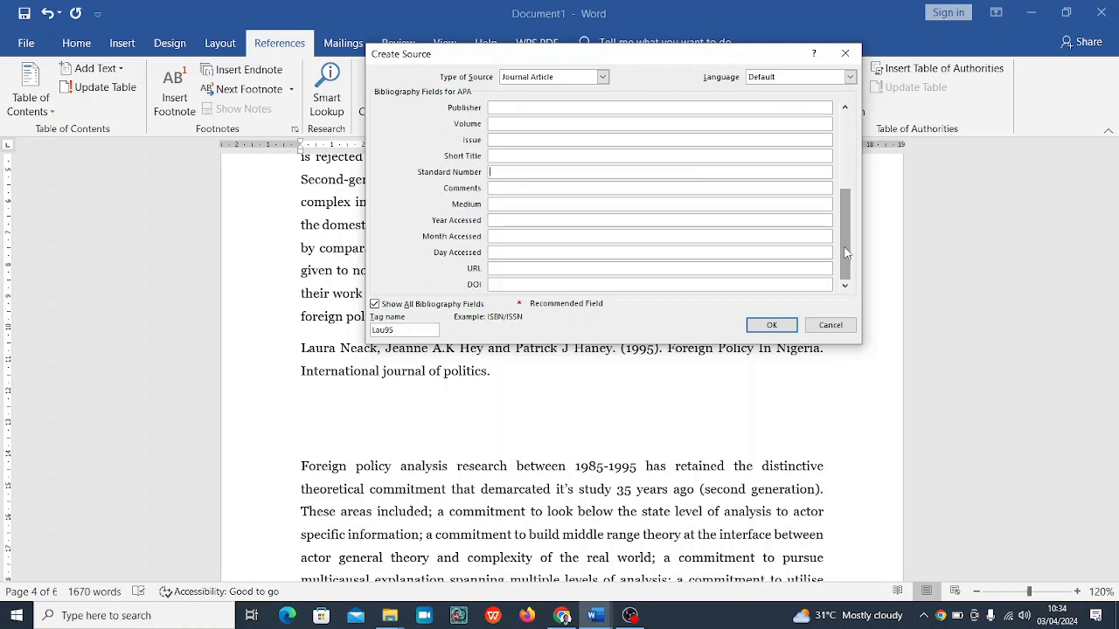
pyautogui.moveTo(847, 182); pyautogui.dragTo(847, 127)
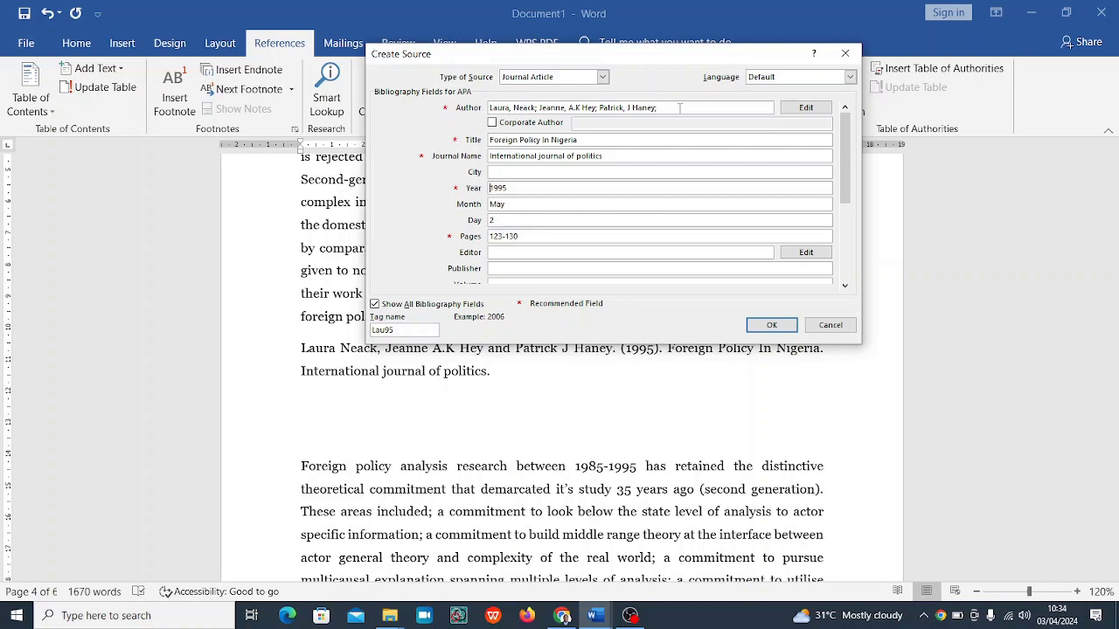
# Step: Confirm Journal Article as the source type and save the source, inserting its citation
pyautogui.click(602, 77)
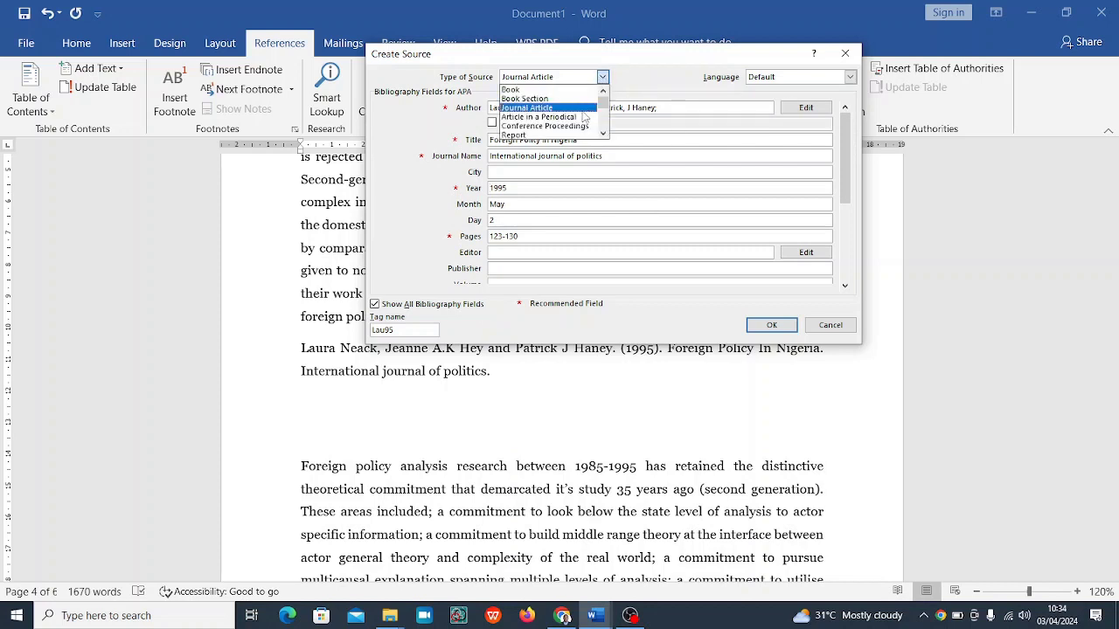
pyautogui.moveTo(604, 100); pyautogui.dragTo(606, 113)
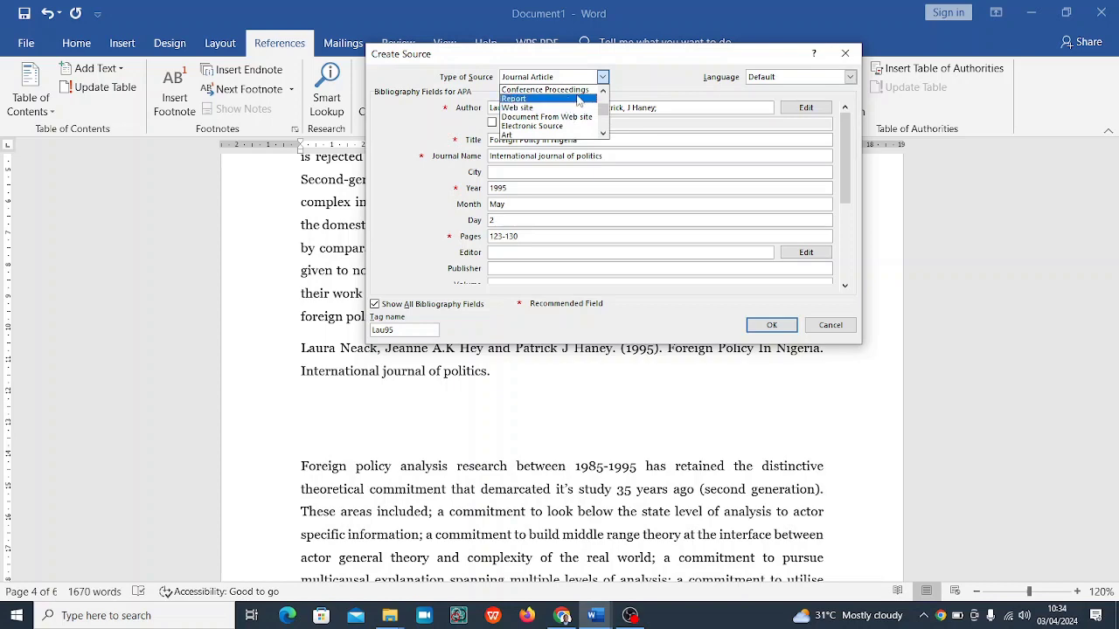
pyautogui.click(662, 91)
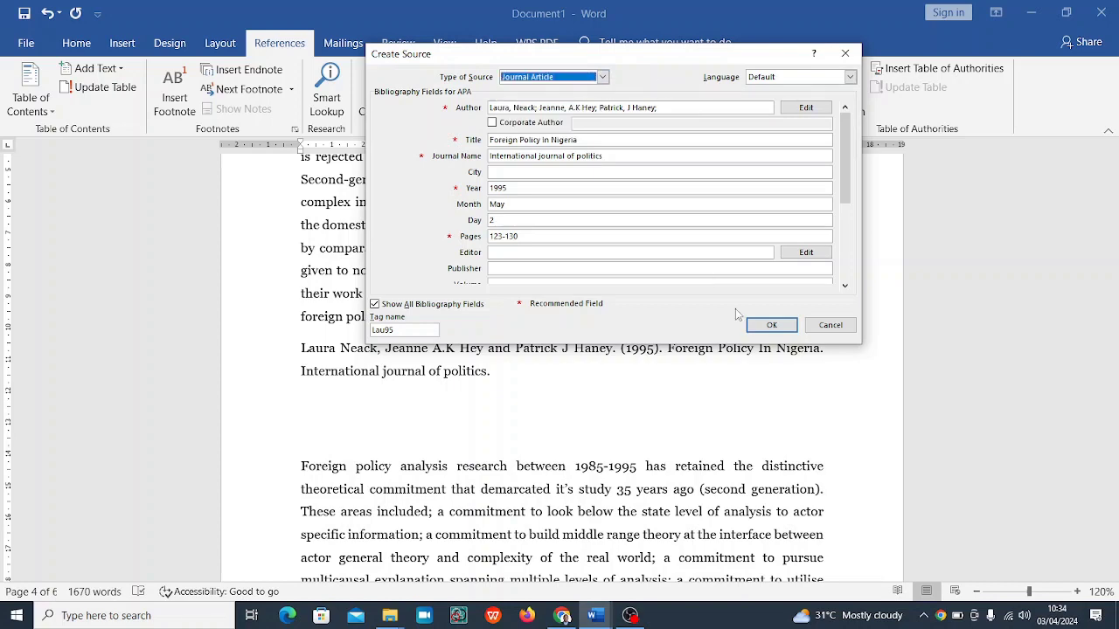
pyautogui.click(772, 325)
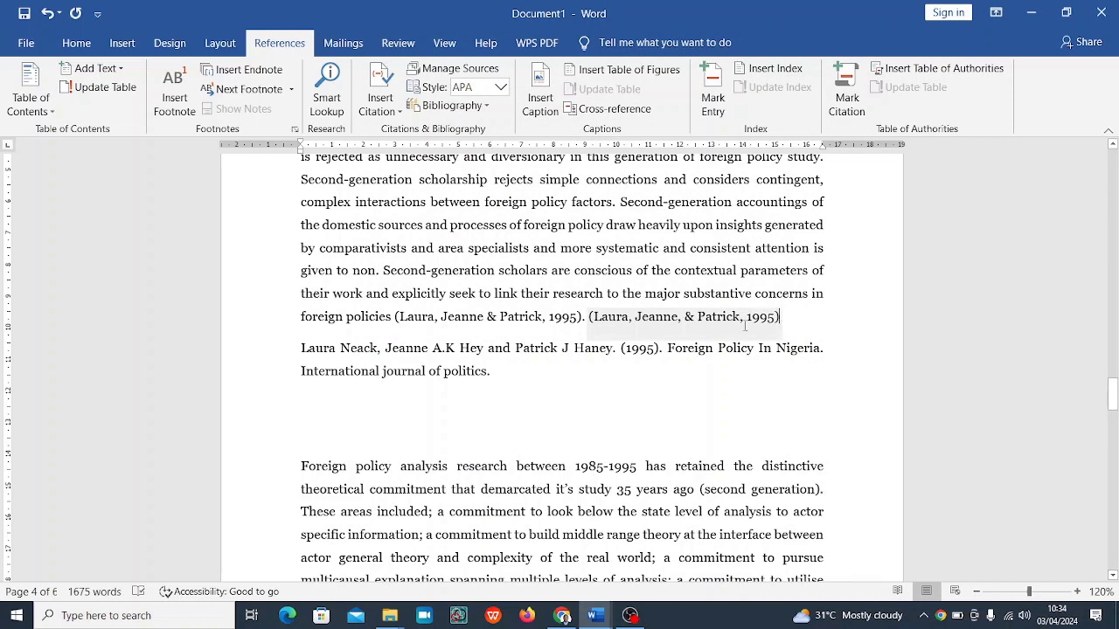
# Step: Replace the old typed citation with a period, keeping APA as the citation style
pyautogui.click(551, 318)
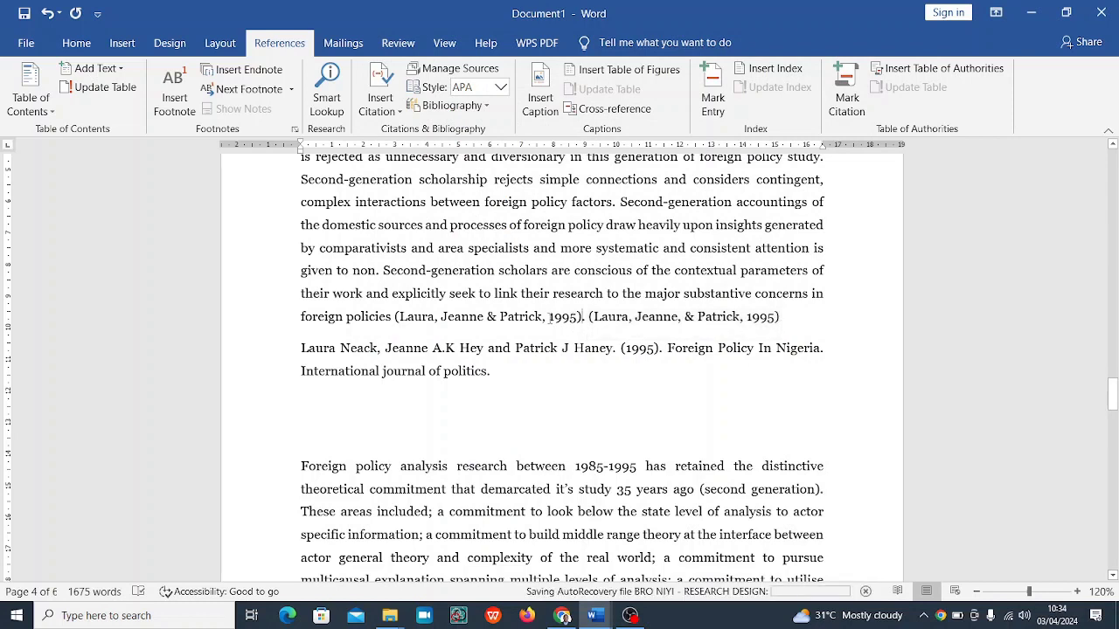
pyautogui.moveTo(550, 317); pyautogui.dragTo(396, 327)
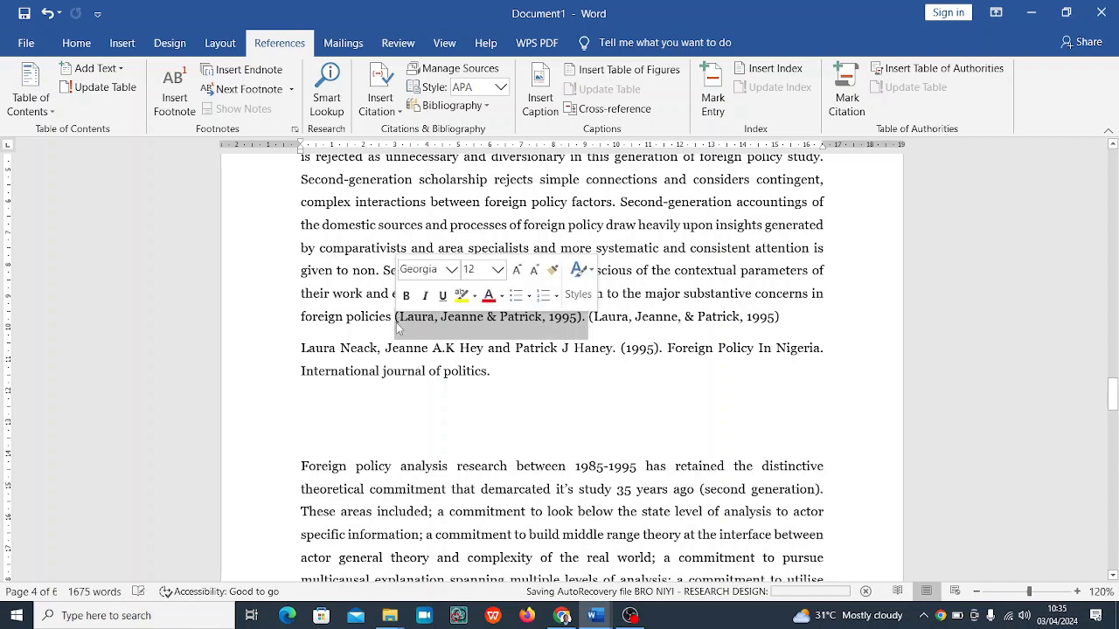
pyautogui.press('Delete')
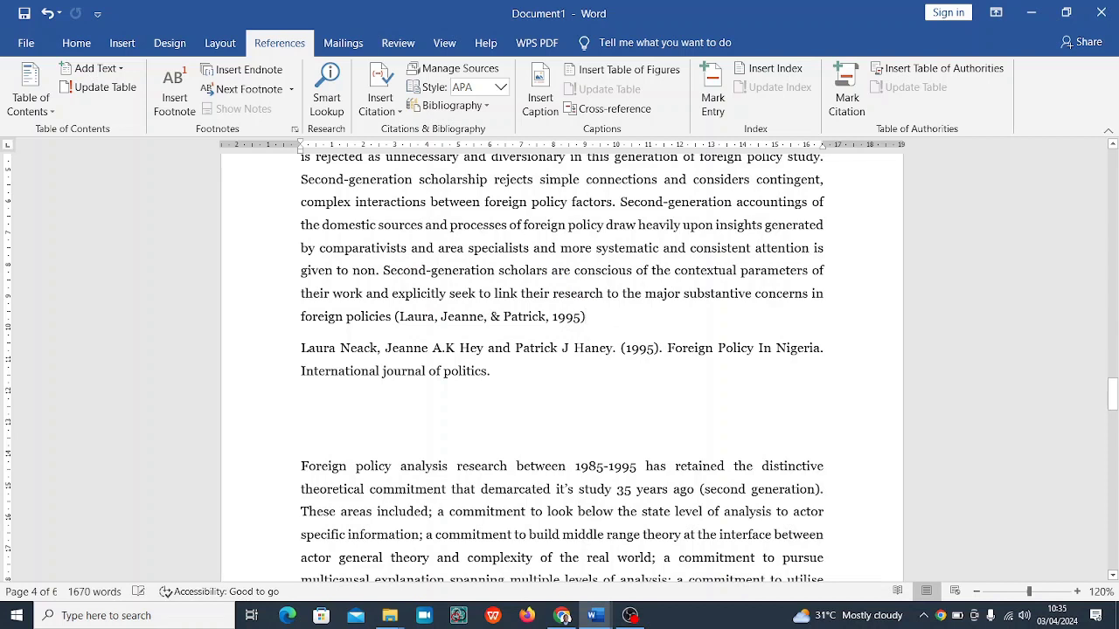
pyautogui.write('.')
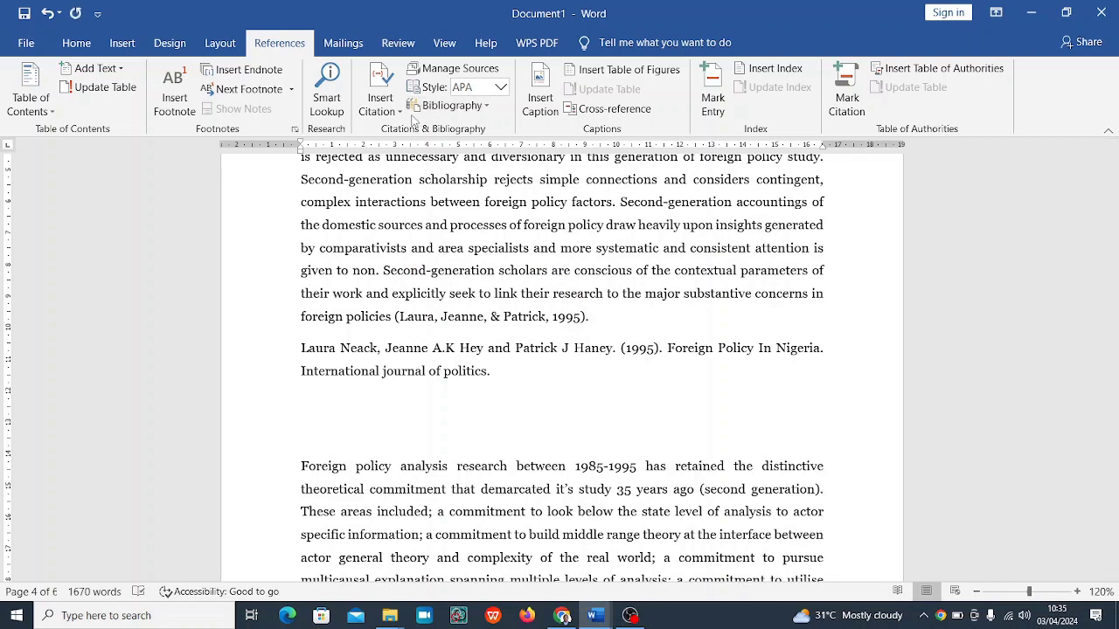
pyautogui.click(501, 88)
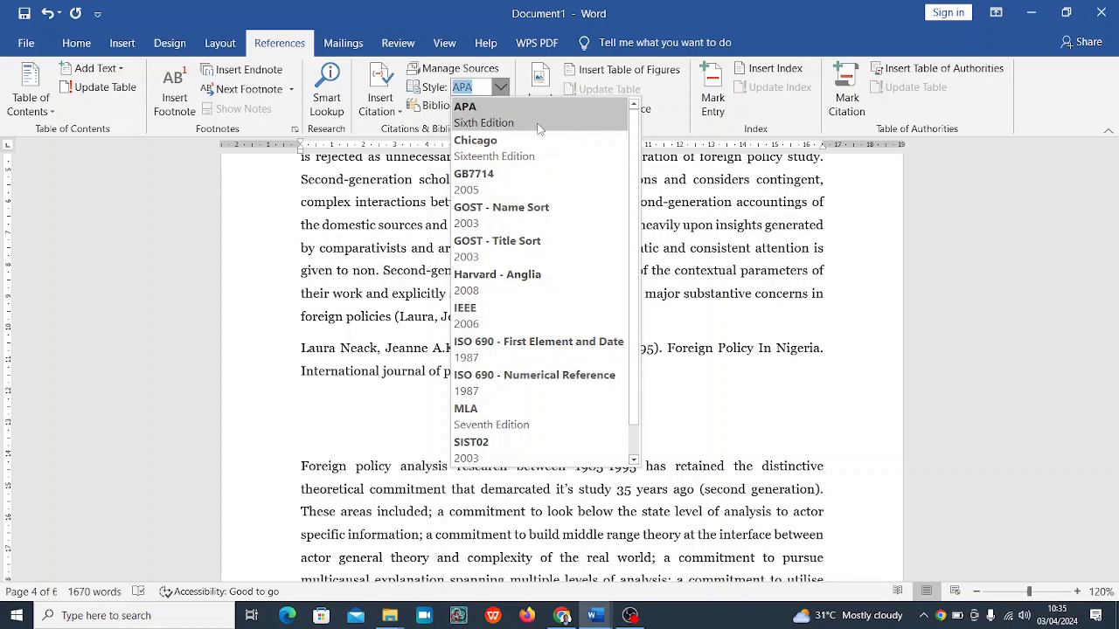
pyautogui.click(731, 320)
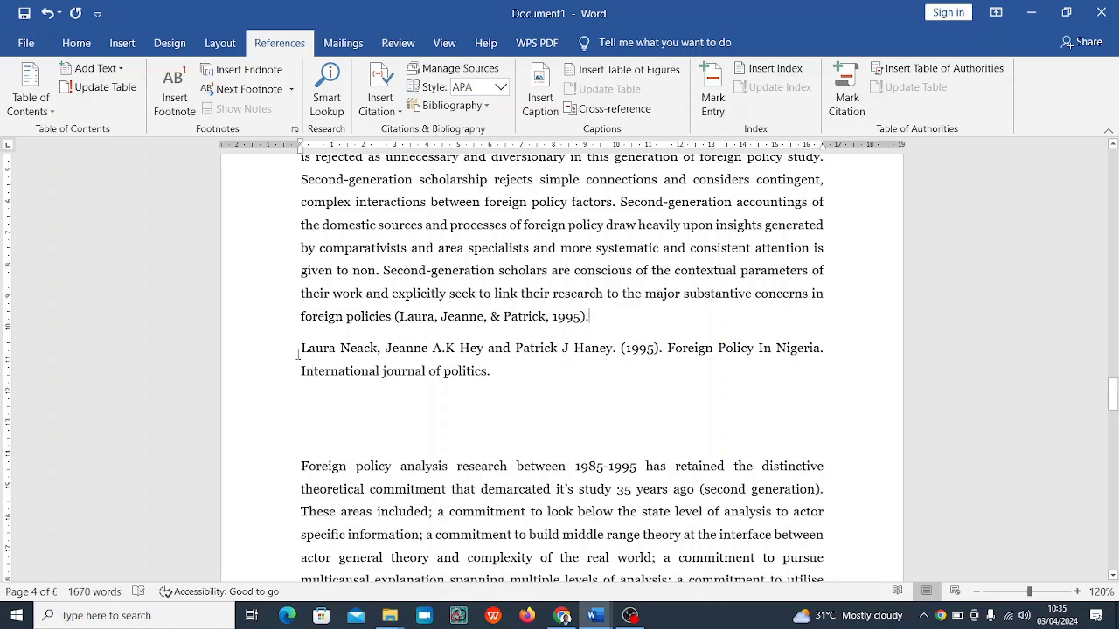
# Step: Delete the pasted reference paragraph below the citation along with its empty lines
pyautogui.moveTo(297, 354); pyautogui.dragTo(490, 374)
pyautogui.press('Delete')
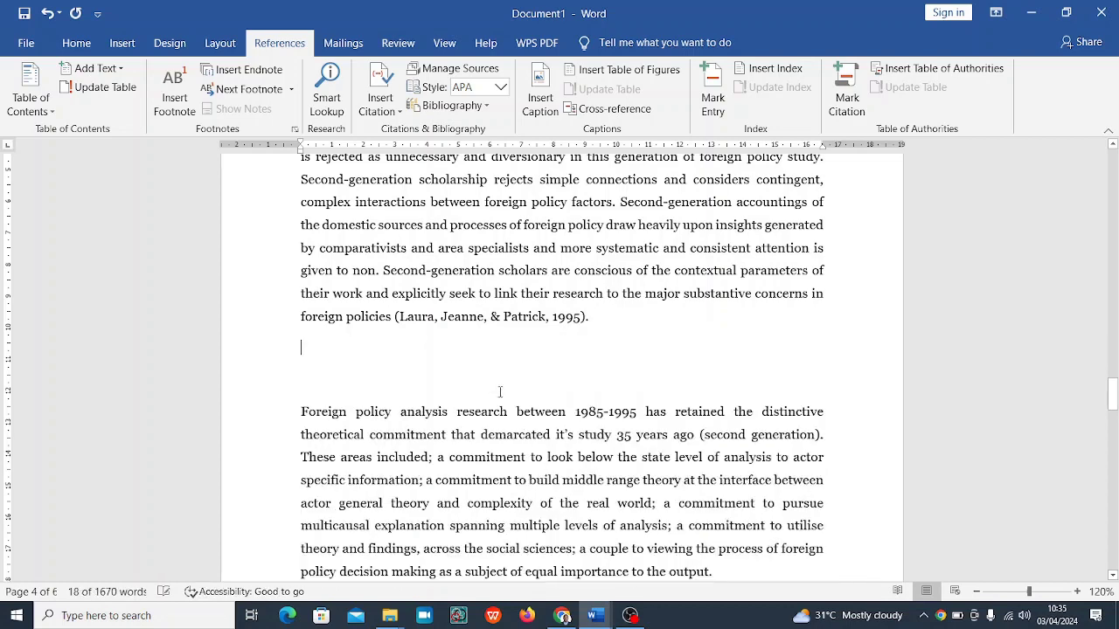
pyautogui.press('BackSpace')
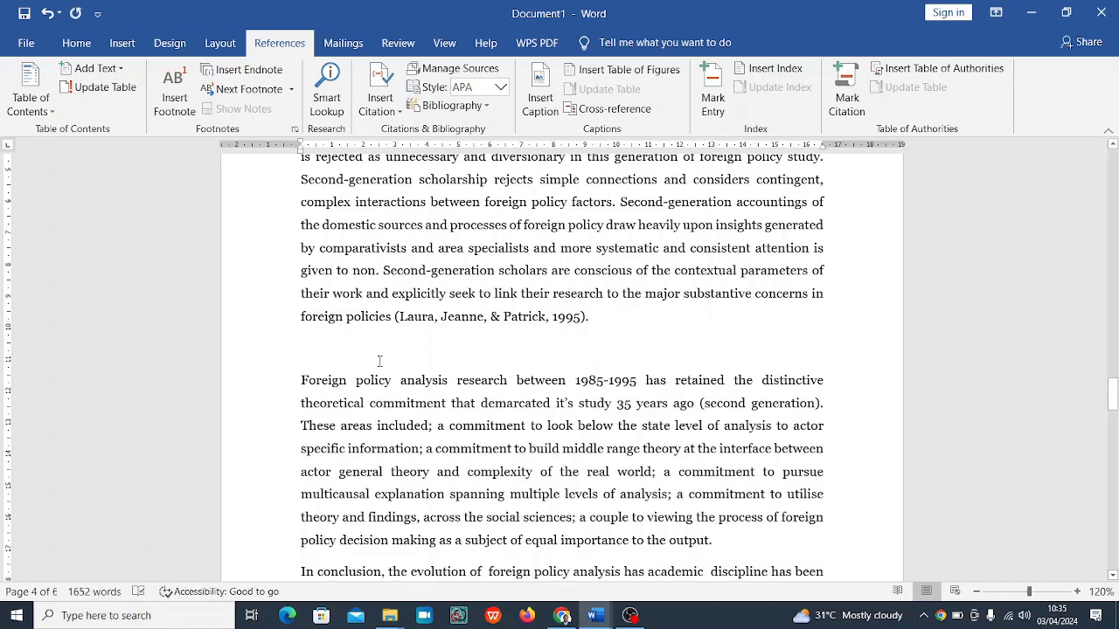
pyautogui.click(380, 361)
pyautogui.press('BackSpace')
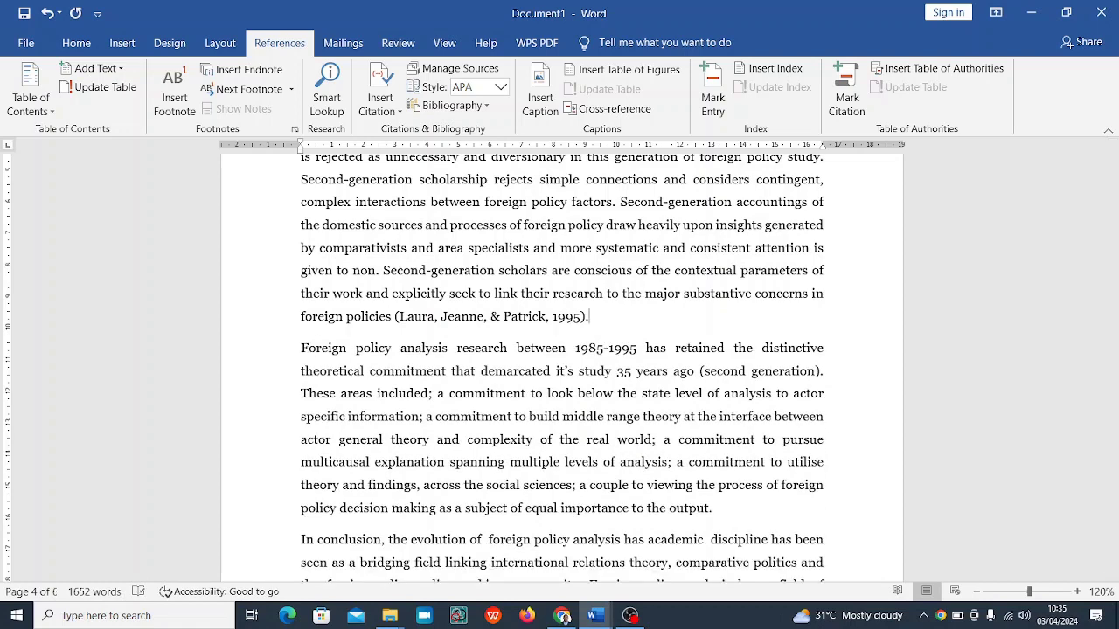
pyautogui.click(500, 89)
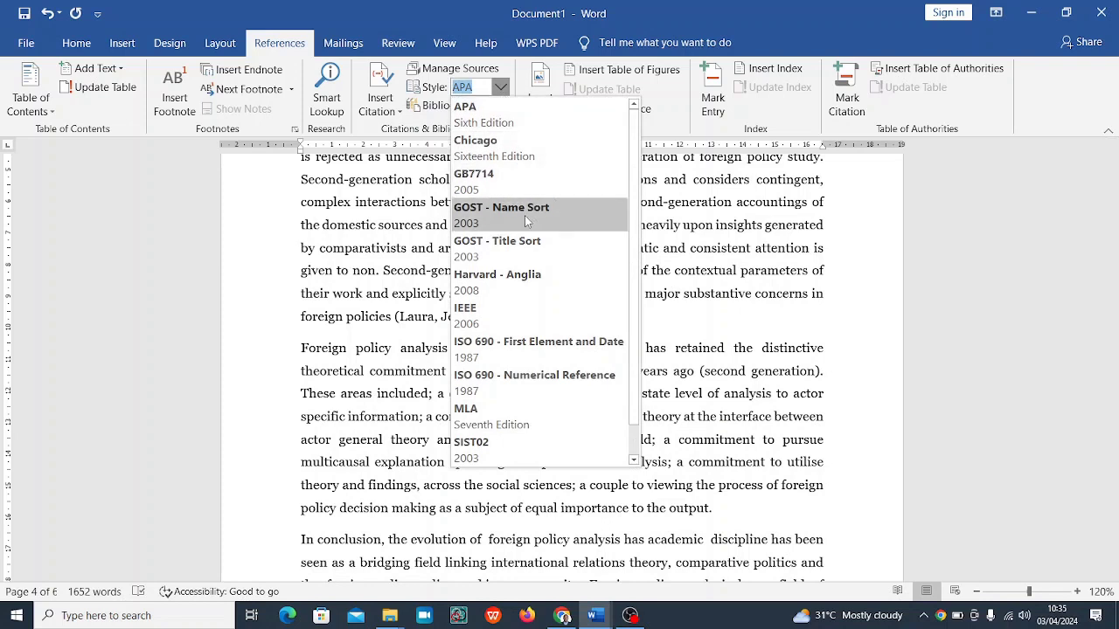
pyautogui.scroll(-1, 629, 348)
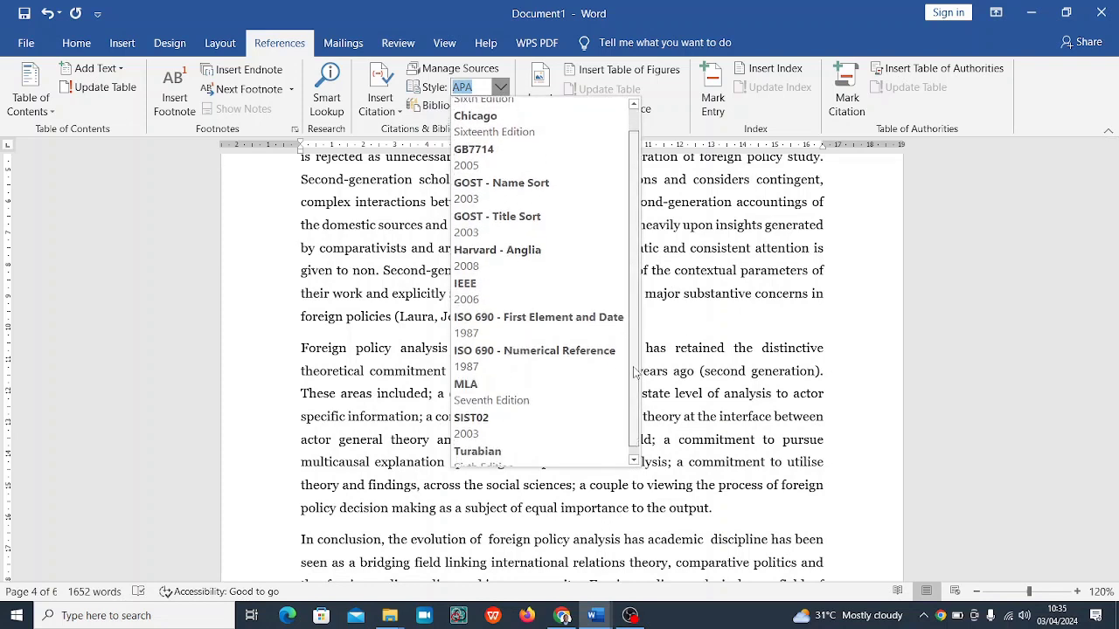
pyautogui.click(505, 303)
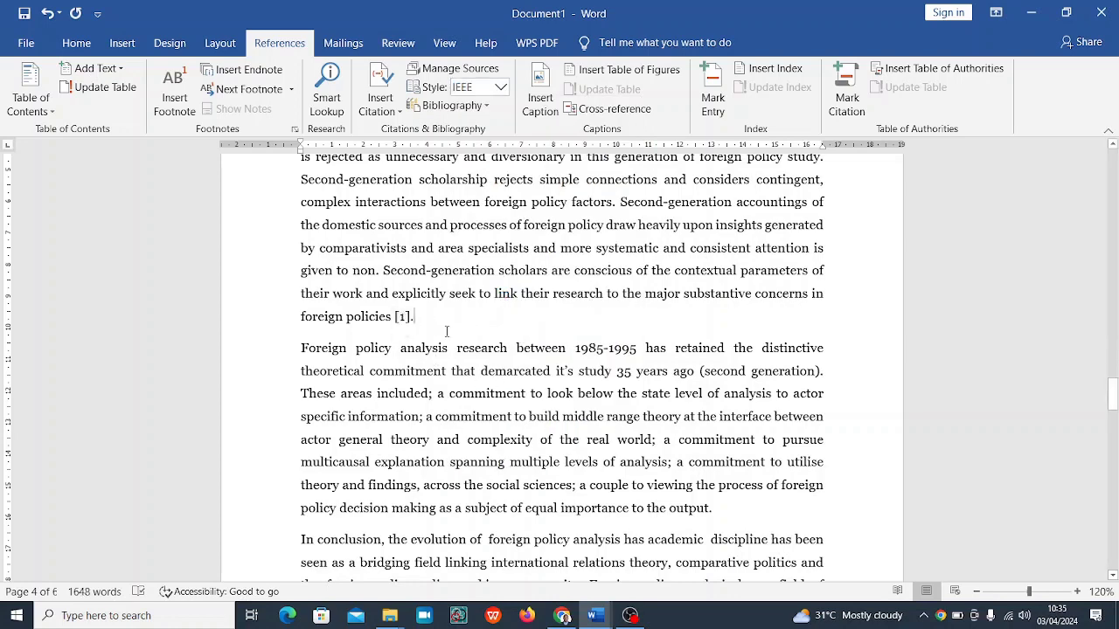
pyautogui.click(502, 88)
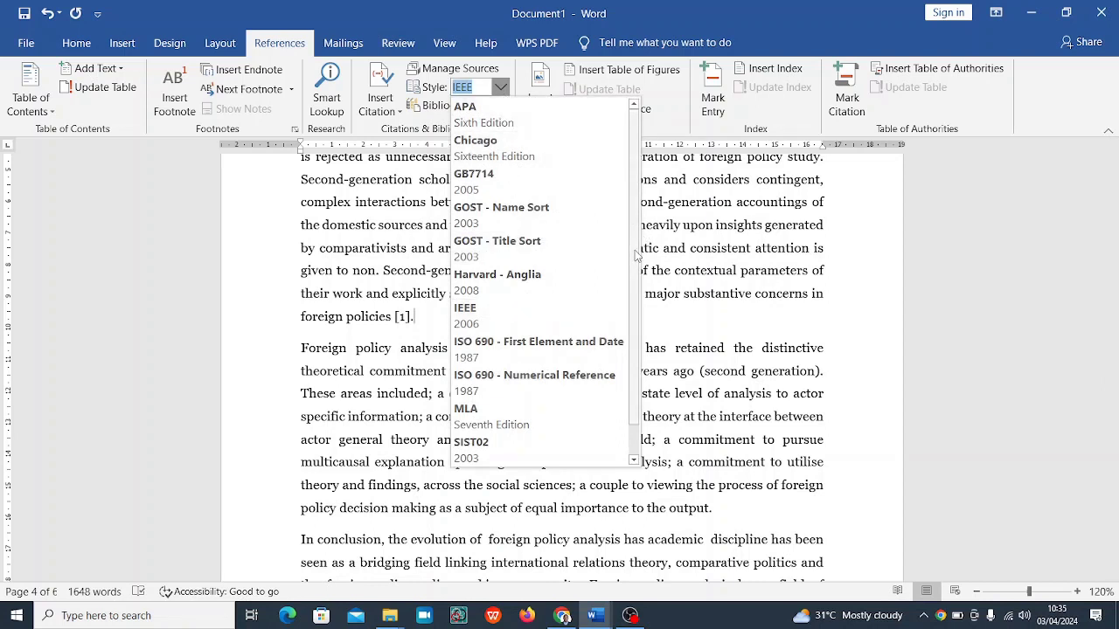
pyautogui.scroll(-1, 636, 284)
pyautogui.scroll(1, 631, 289)
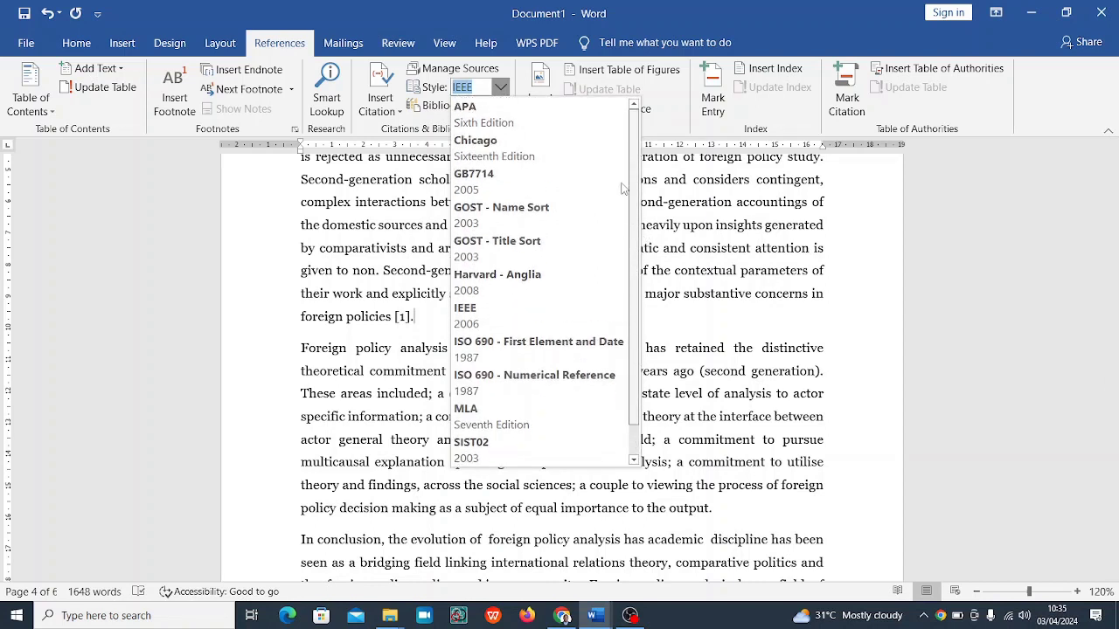
pyautogui.click(516, 120)
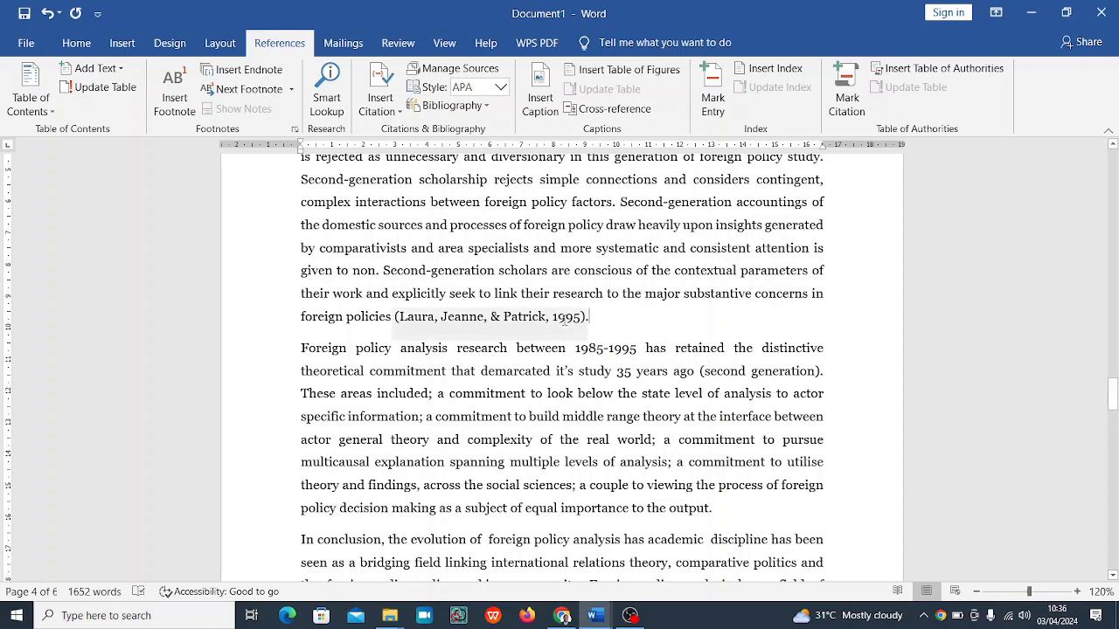
# Step: Review the citation's source via Edit Source without changes, then scroll to the References page
pyautogui.click(578, 320)
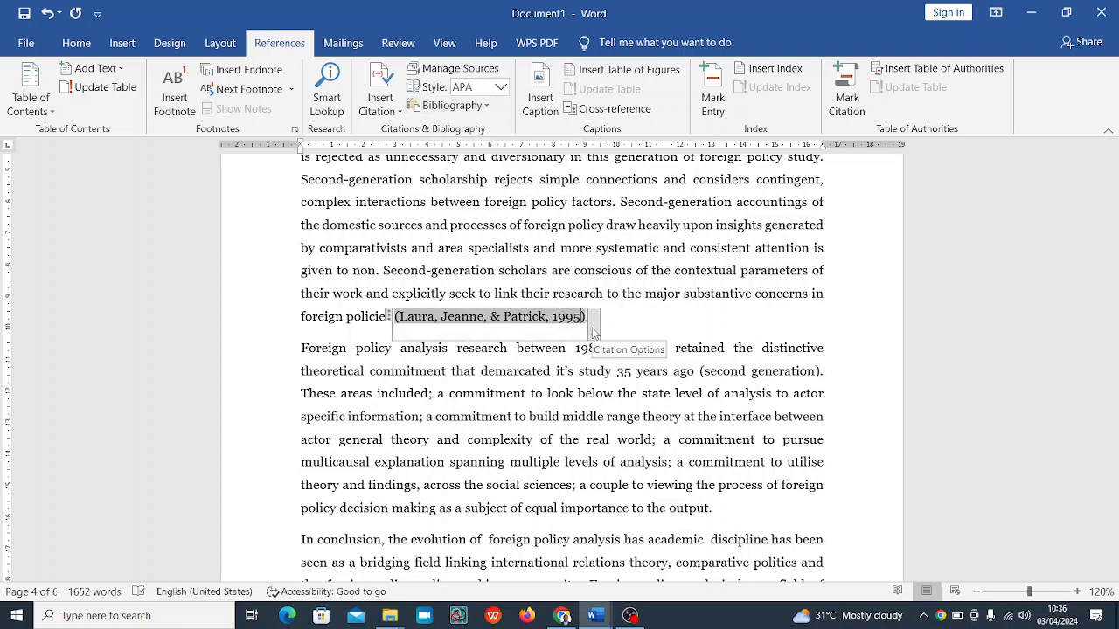
pyautogui.click(592, 333)
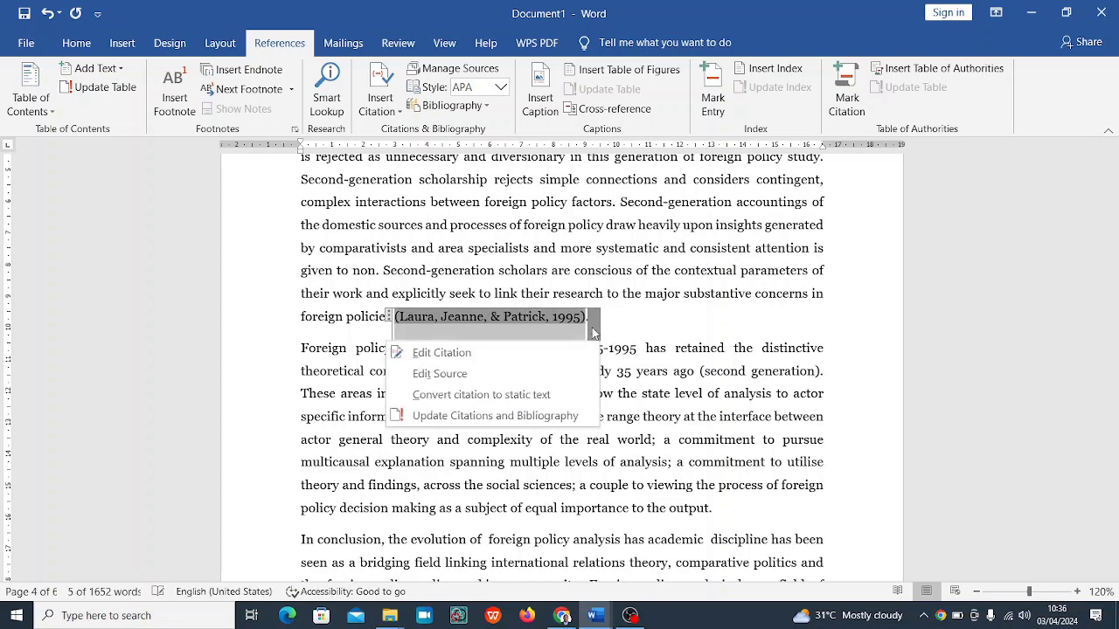
pyautogui.click(541, 375)
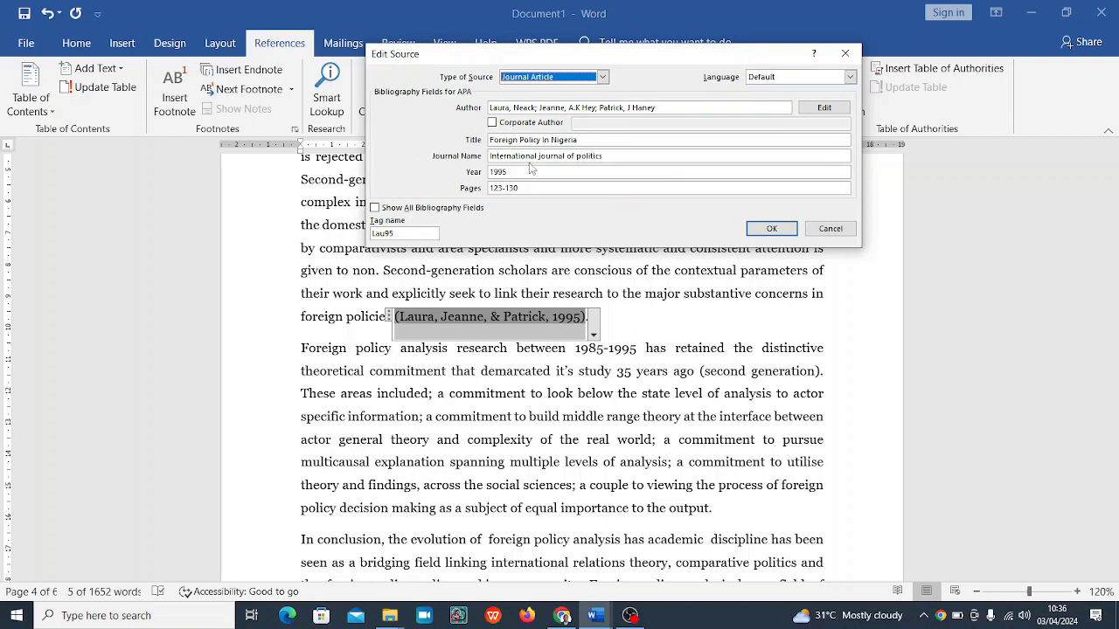
pyautogui.click(784, 229)
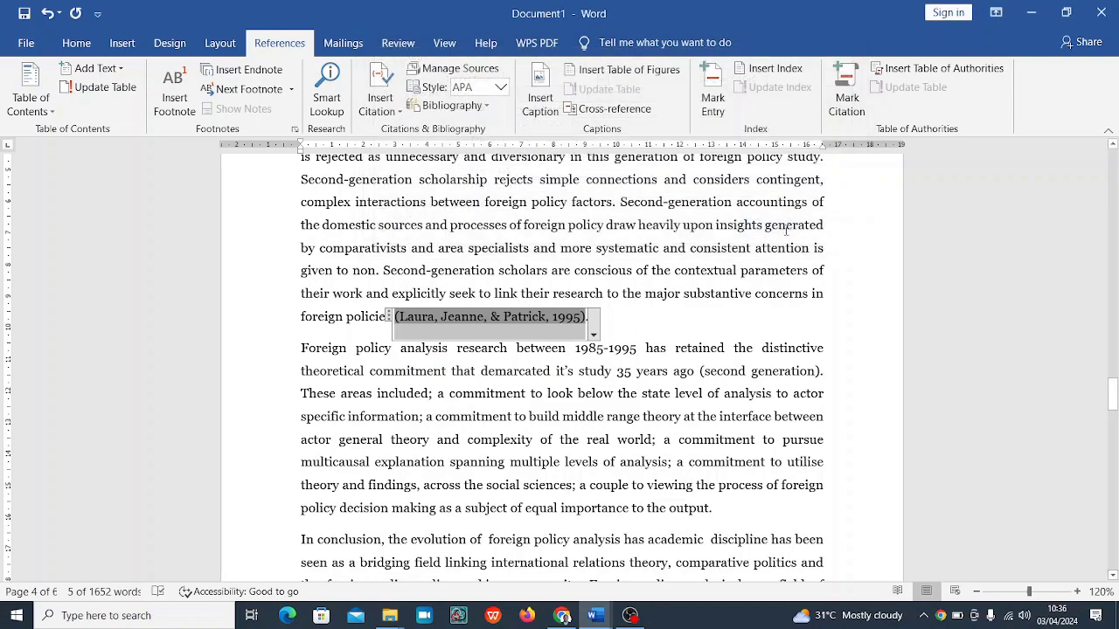
pyautogui.click(647, 326)
pyautogui.moveTo(1112, 393); pyautogui.dragTo(1112, 437)
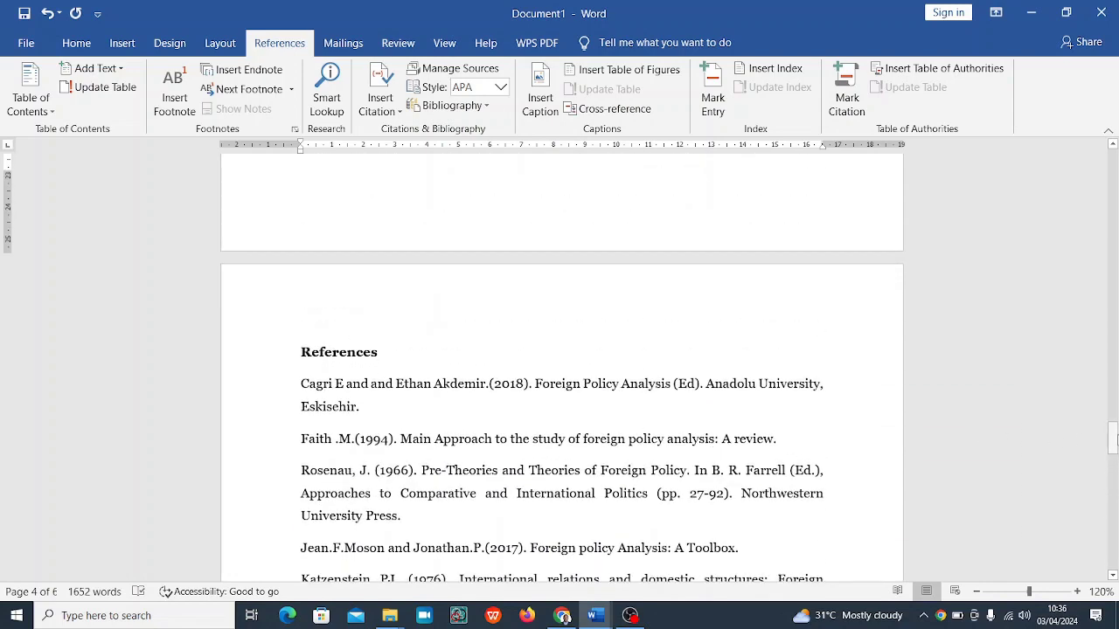
# Step: Open the Insert Citation source list, after a brief switch to OBS and back
pyautogui.click(399, 114)
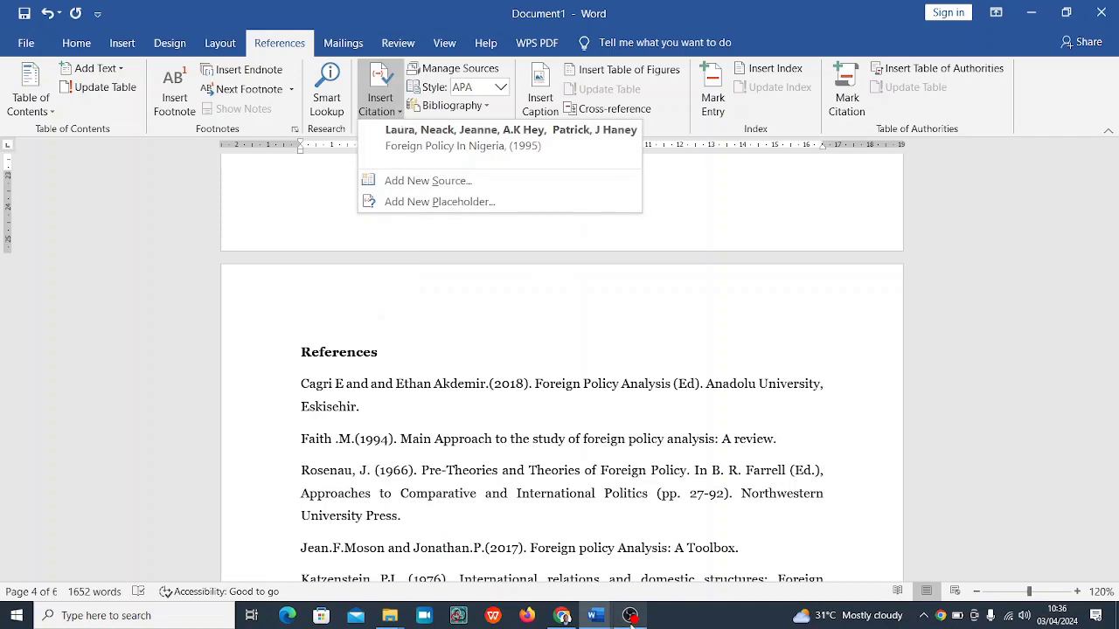
pyautogui.moveTo(630, 616)
pyautogui.click(662, 601)
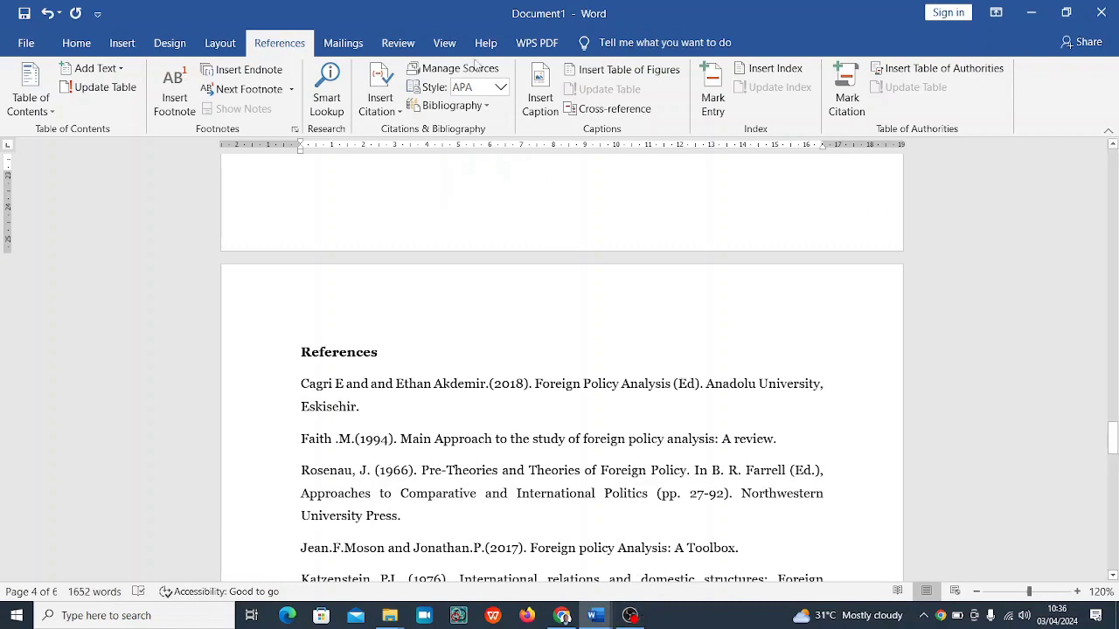
pyautogui.click(393, 109)
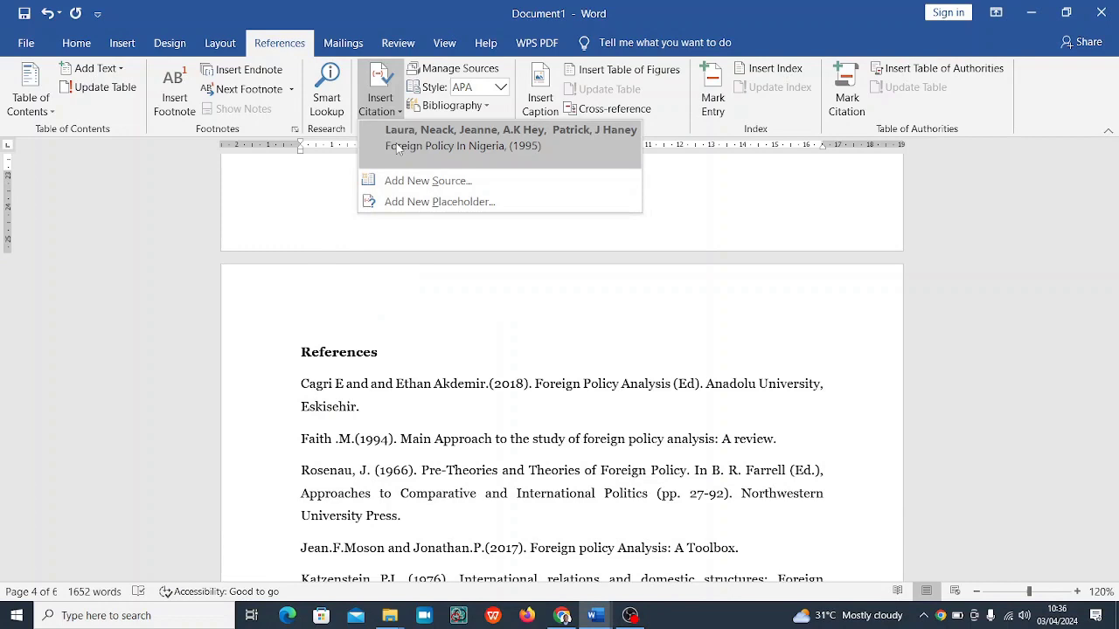
# Step: Start a new Web site source, then bring the Neack.pdf browser page forward
pyautogui.click(428, 180)
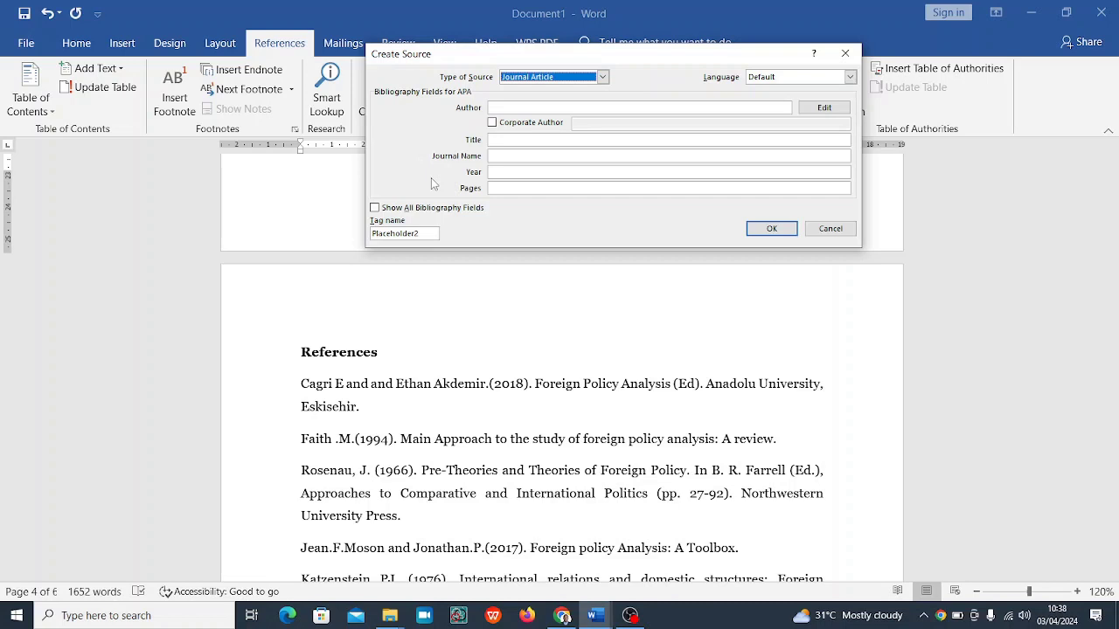
pyautogui.click(602, 77)
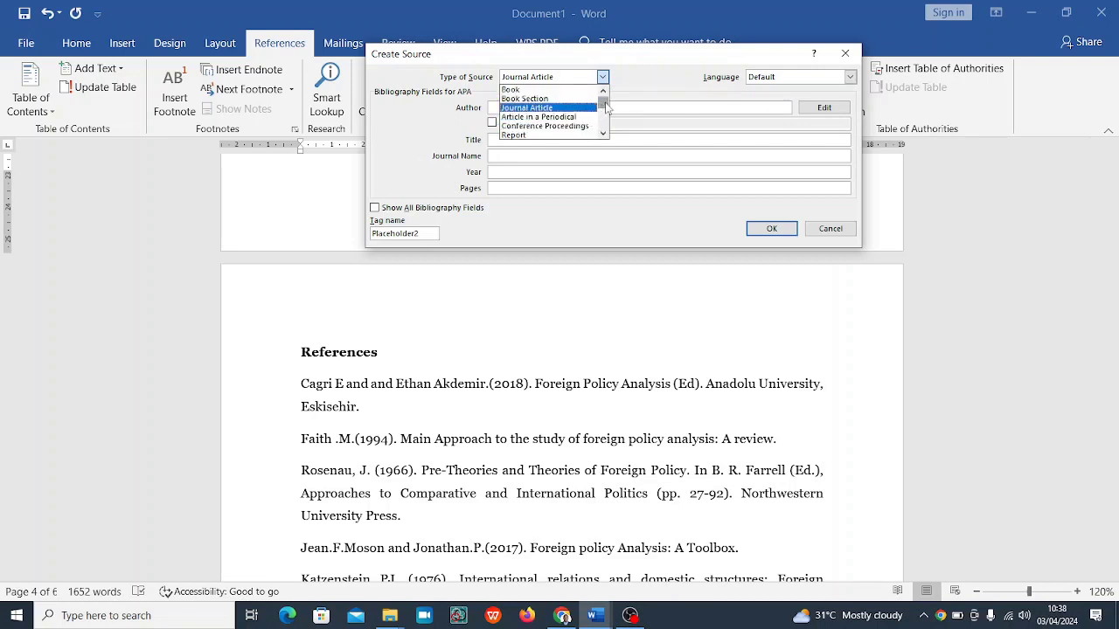
pyautogui.moveTo(606, 106); pyautogui.dragTo(607, 111)
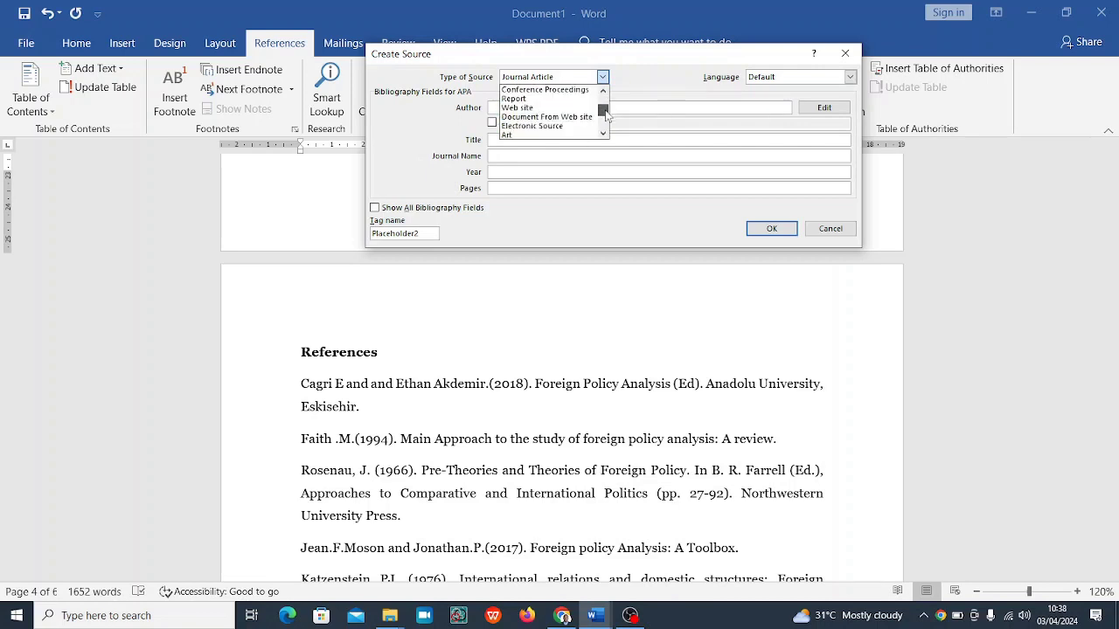
pyautogui.click(579, 108)
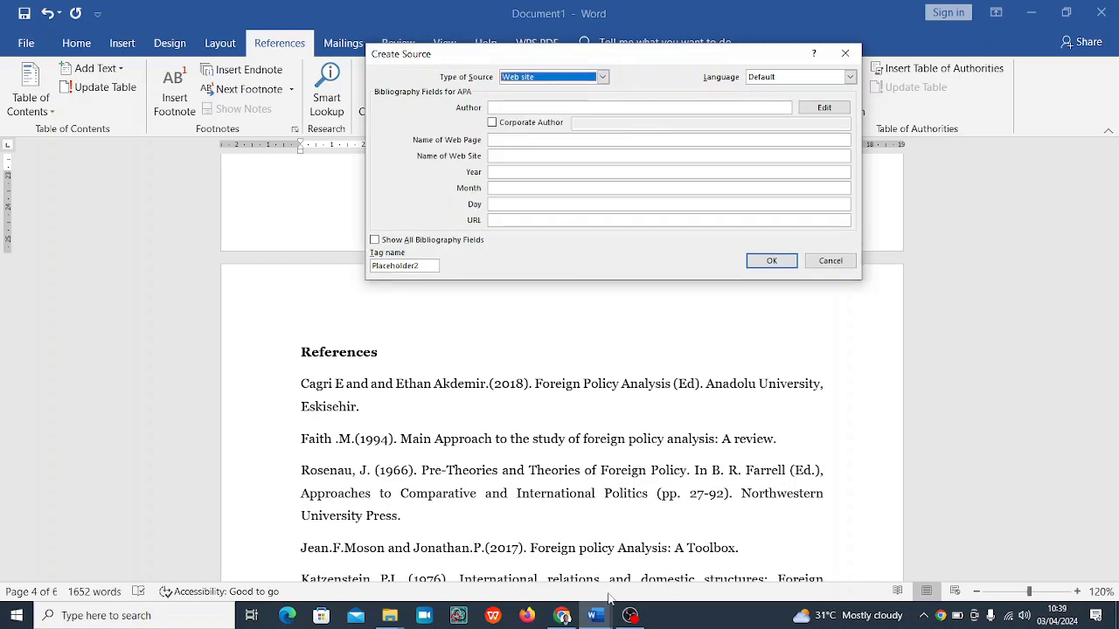
pyautogui.click(563, 615)
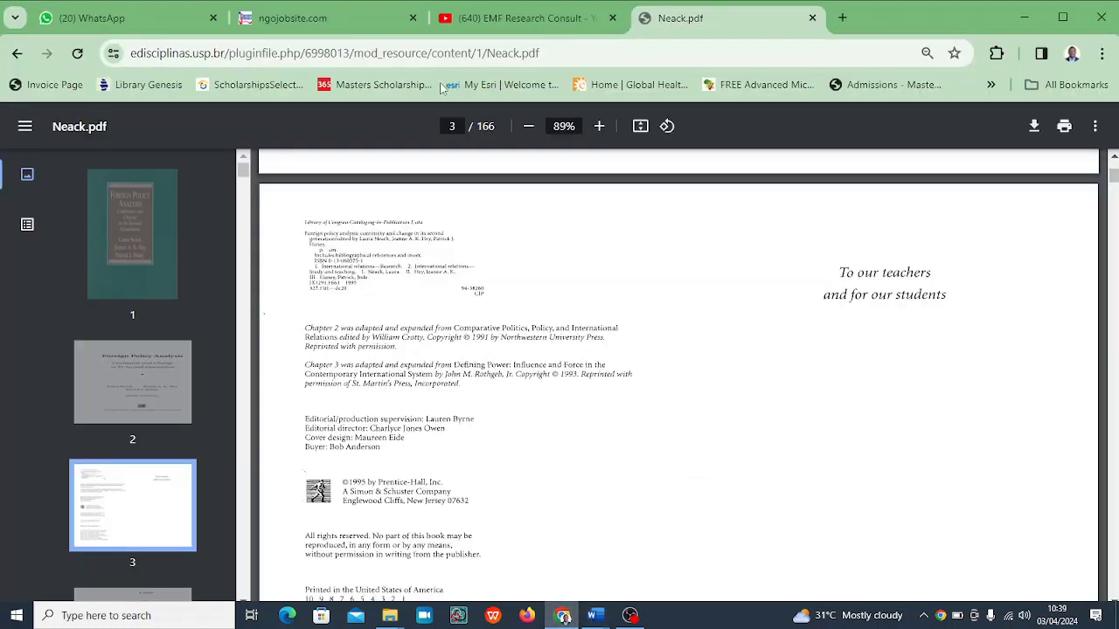
# Step: Copy the Neack.pdf web address from Chrome and return to Word's Create Source form
pyautogui.click(556, 54)
pyautogui.hotkey('ctrl', 'c')
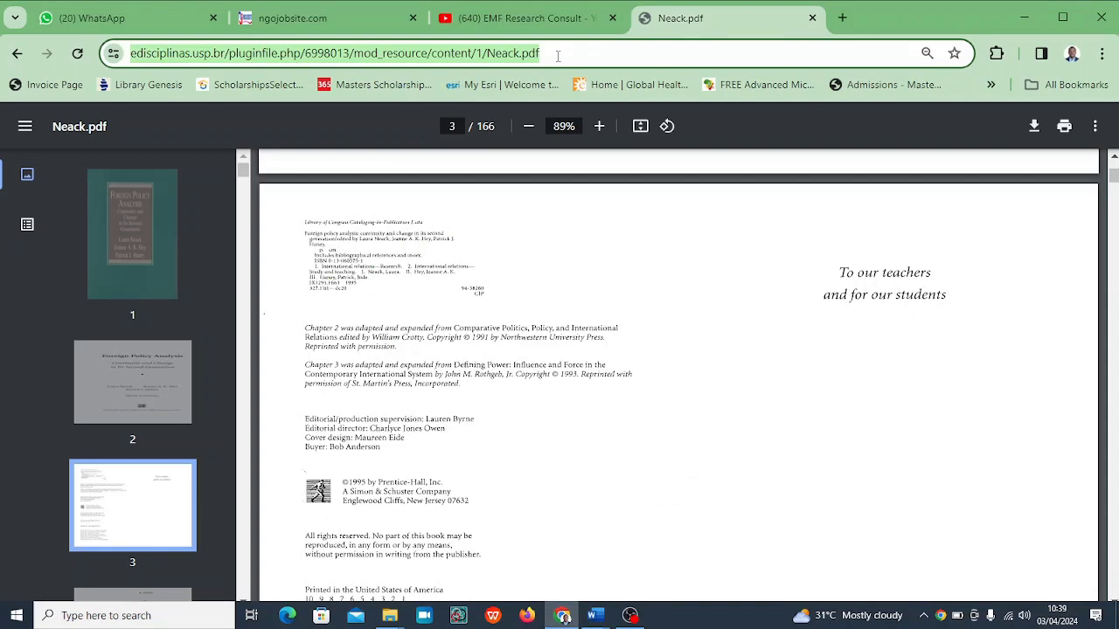
pyautogui.moveTo(602, 621)
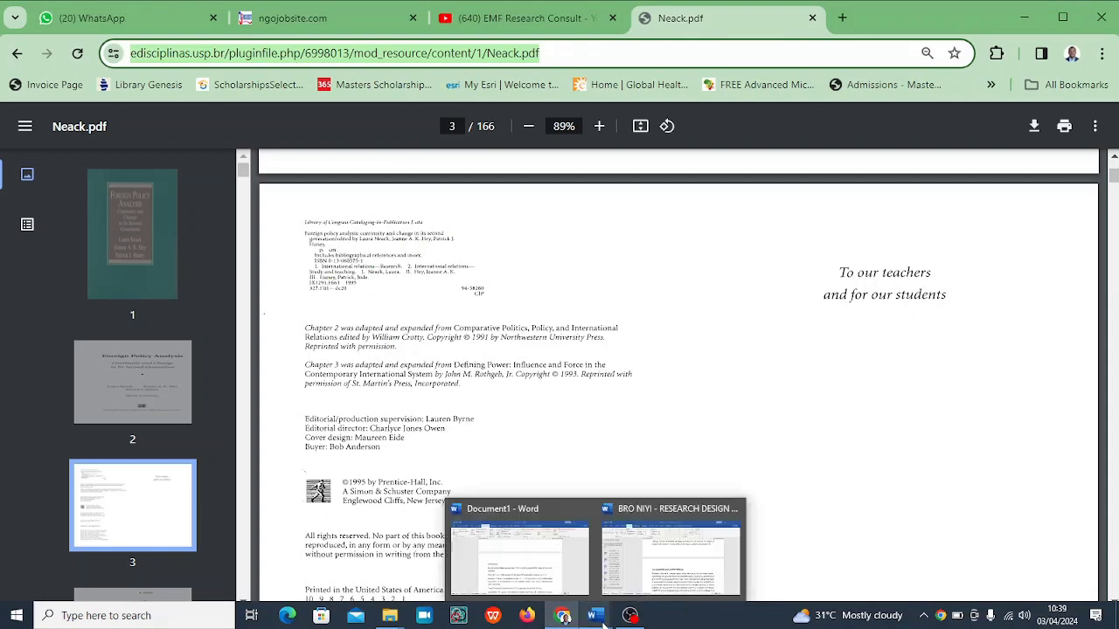
pyautogui.click(668, 581)
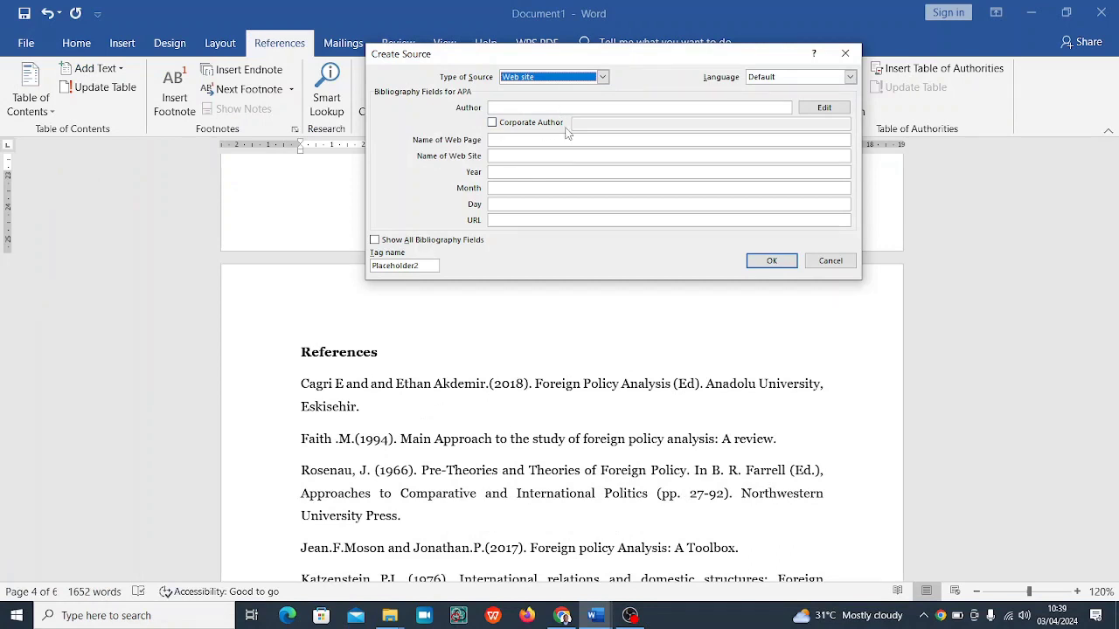
# Step: Paste the Neack.pdf address into the URL field and enter the source's author name
pyautogui.click(516, 222)
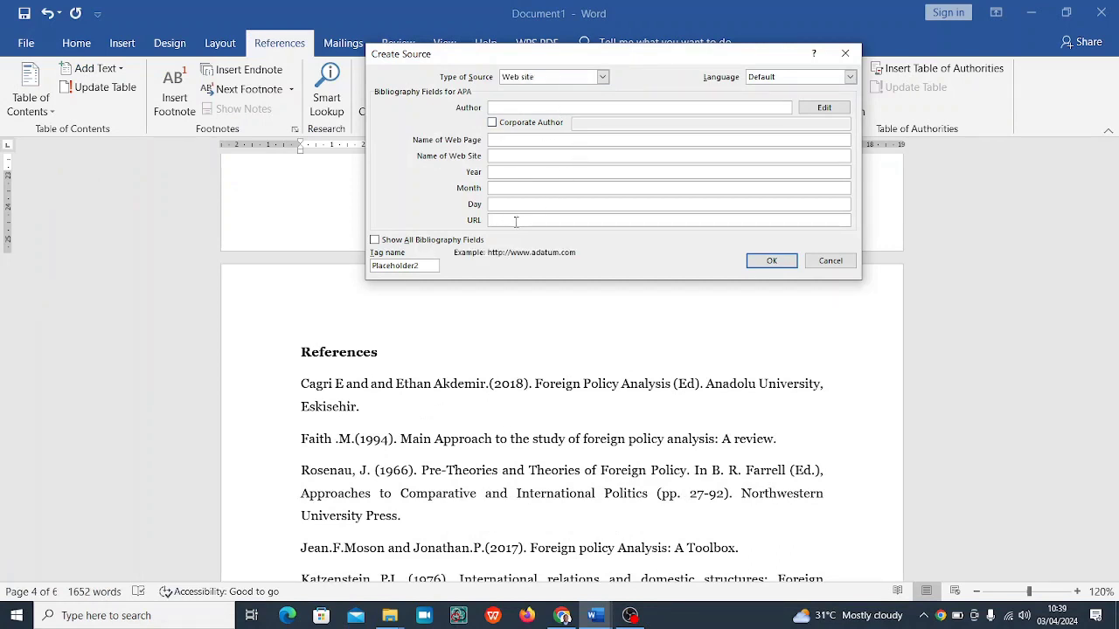
pyautogui.hotkey('ctrl', 'v')
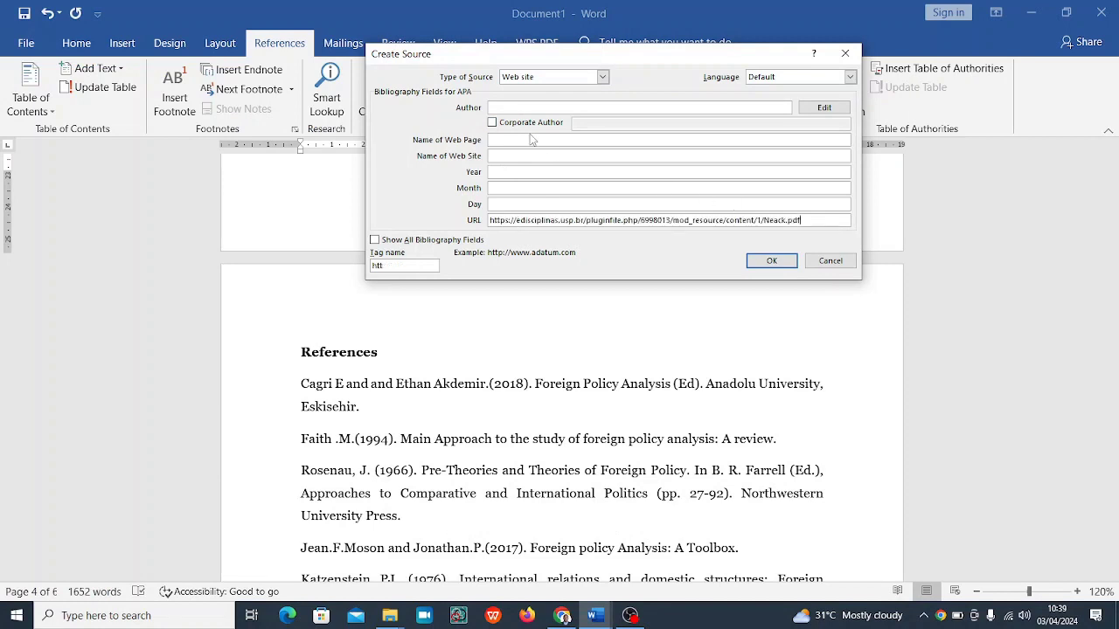
pyautogui.click(826, 107)
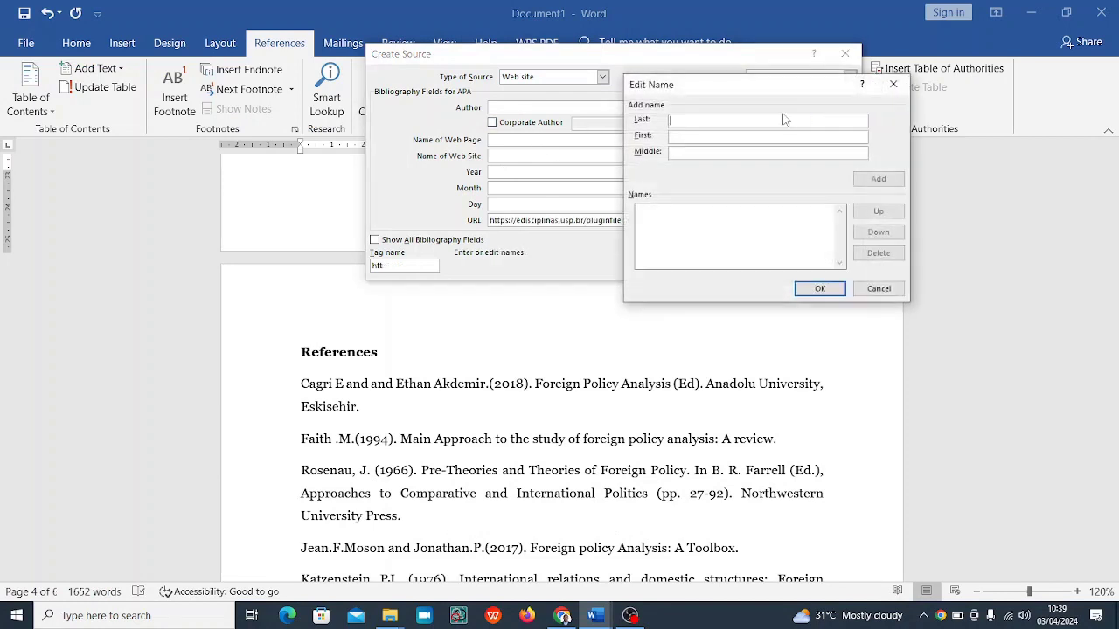
pyautogui.write('Kenn')
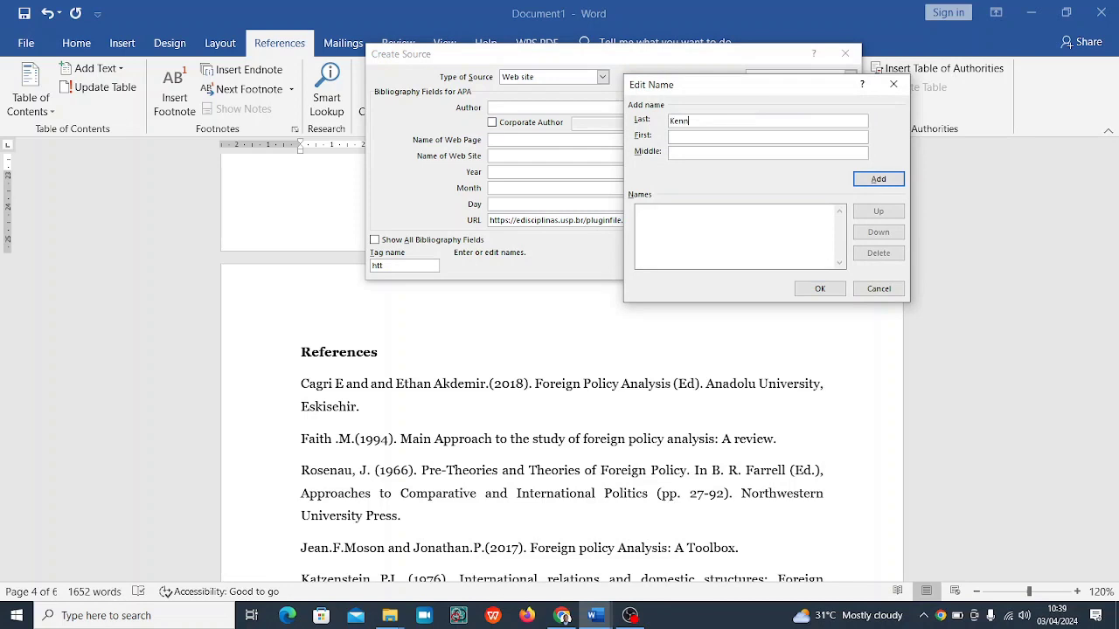
pyautogui.write('edy')
pyautogui.write('Holmes')
pyautogui.press('Return')
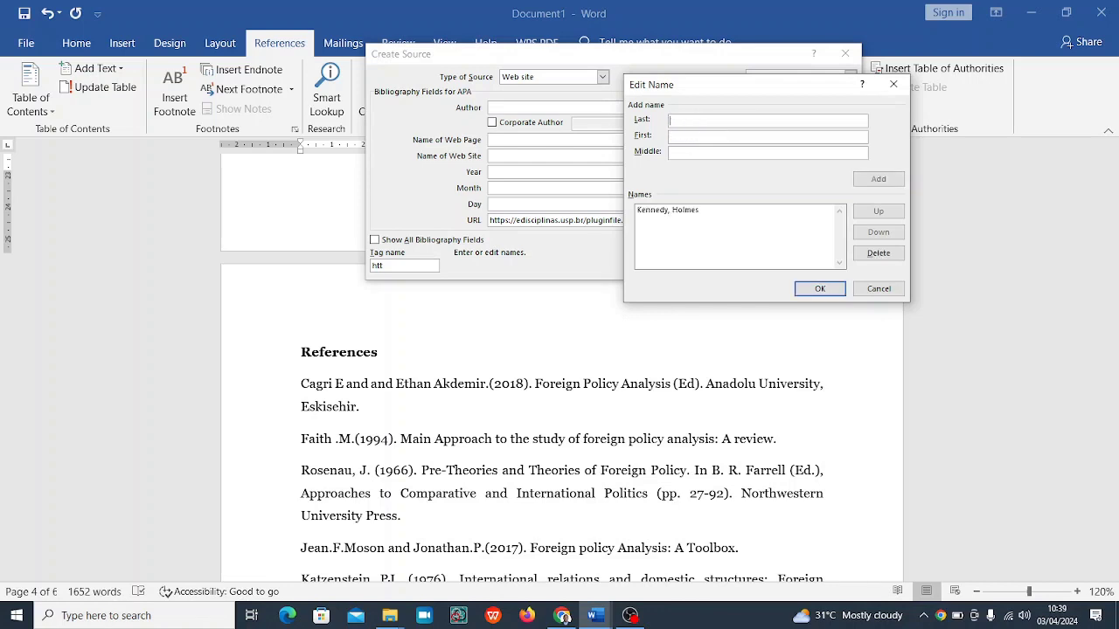
pyautogui.click(819, 288)
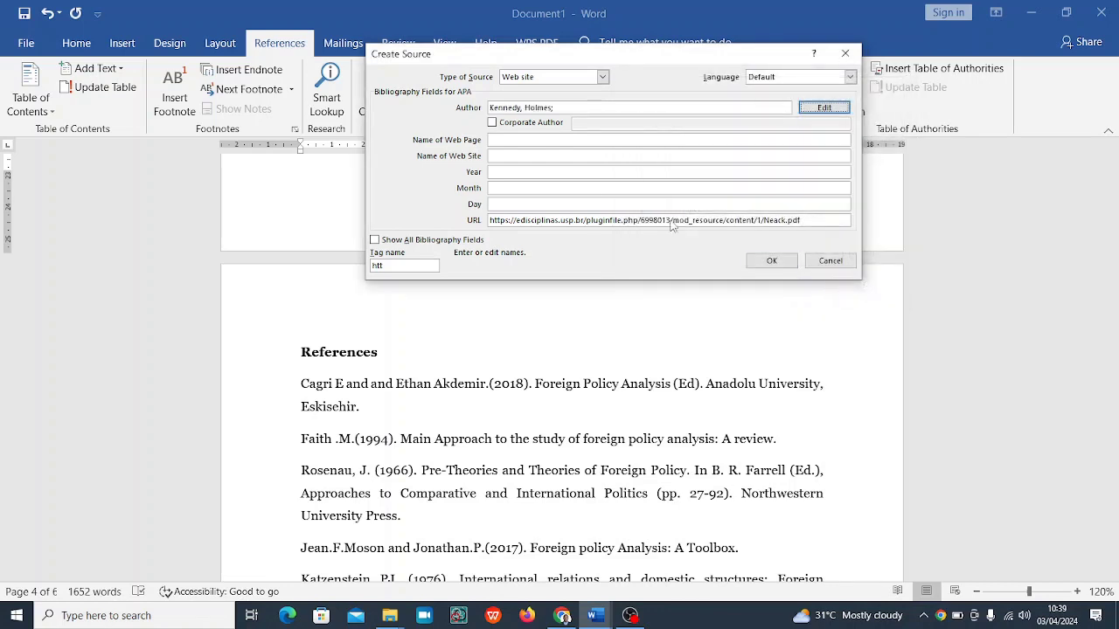
# Step: Enter year 2024, web page 'Policy in Africa' and site 'International Monetary Fund'
pyautogui.click(505, 172)
pyautogui.write('2')
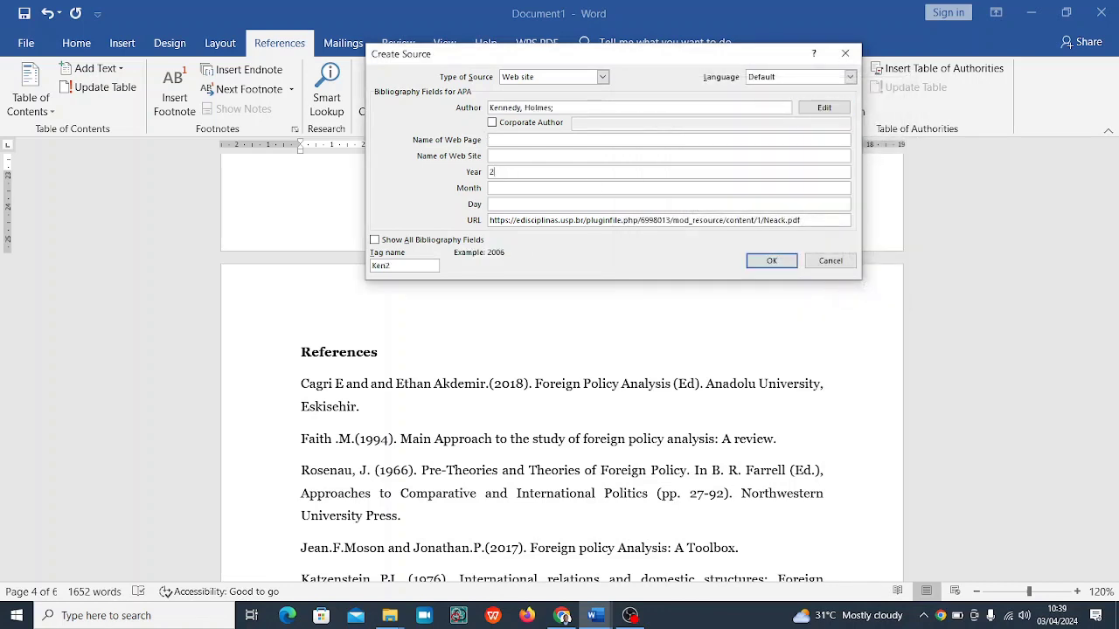
pyautogui.write('024')
pyautogui.click(539, 140)
pyautogui.write('Polic')
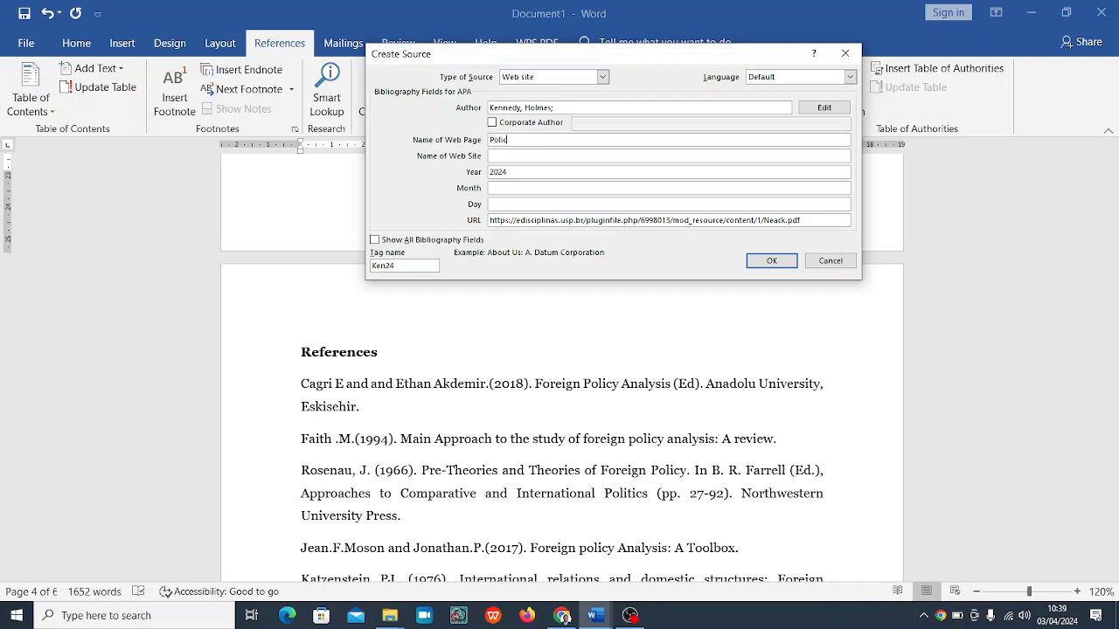
pyautogui.write('y in Afr')
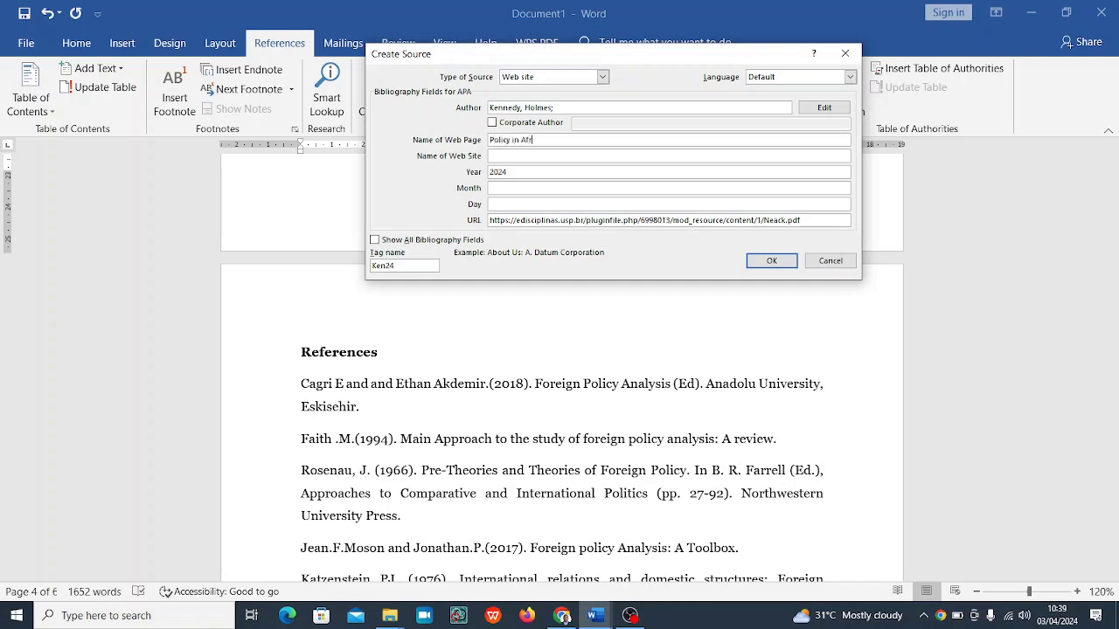
pyautogui.write('ica')
pyautogui.click(538, 155)
pyautogui.write('Internat')
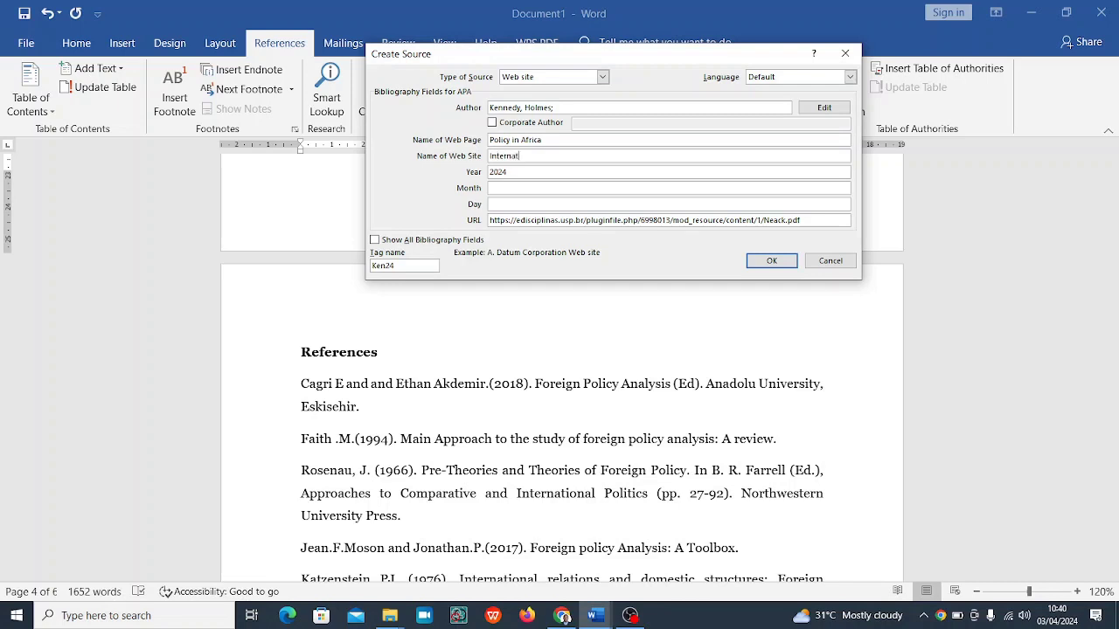
pyautogui.write('ional Monetary Fund')
# Step: Save the source and cite Policy in Africa (2024) before the conclusion's final period
pyautogui.click(767, 261)
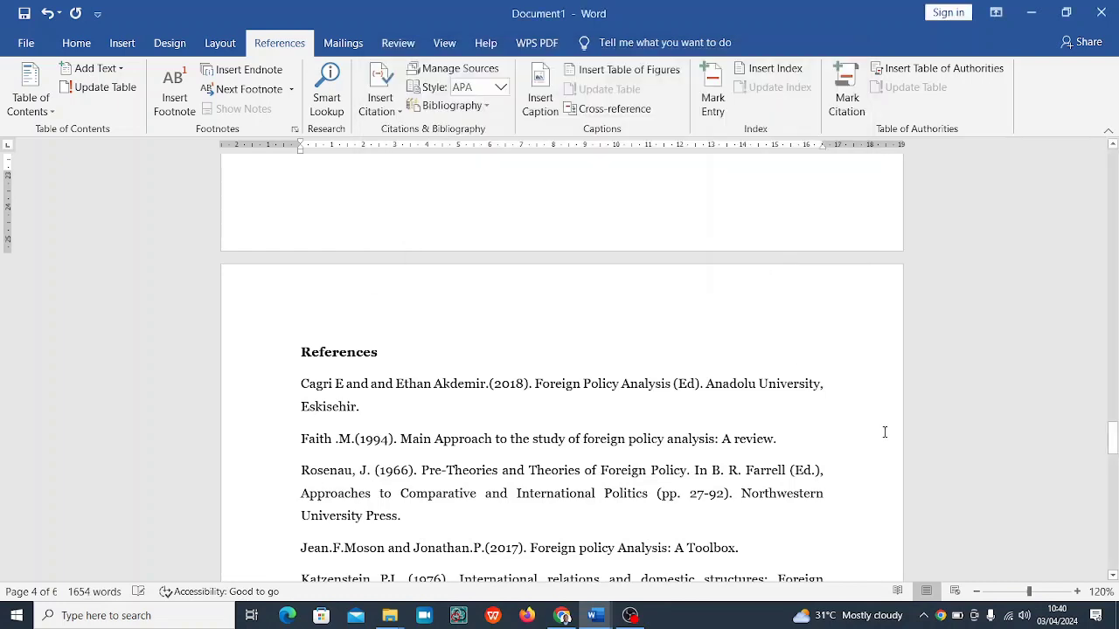
pyautogui.moveTo(1105, 428); pyautogui.dragTo(1111, 410)
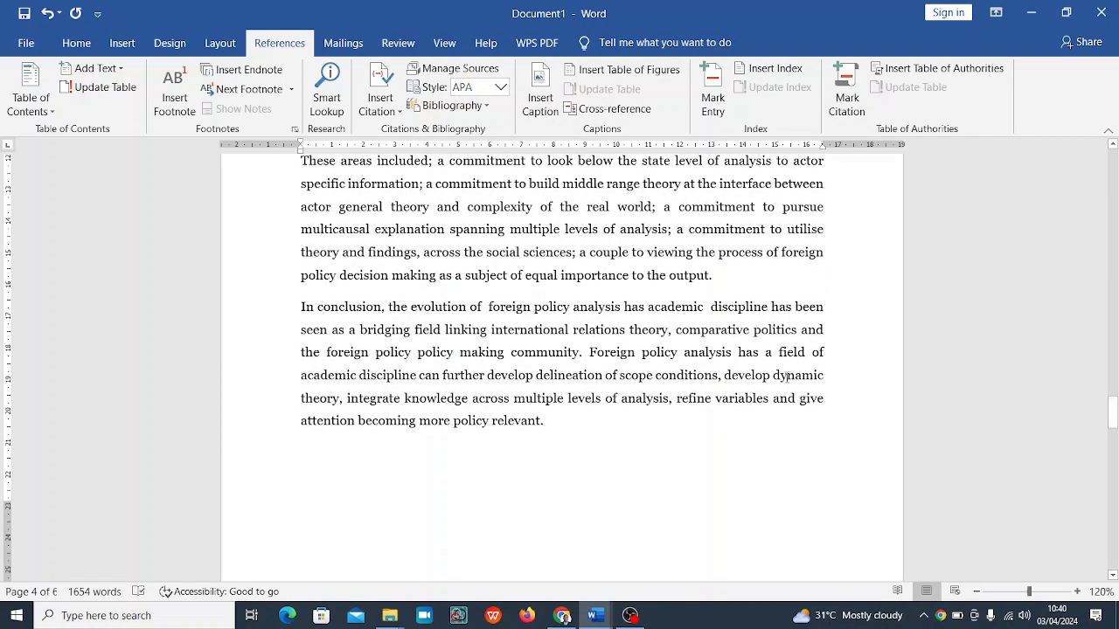
pyautogui.click(540, 424)
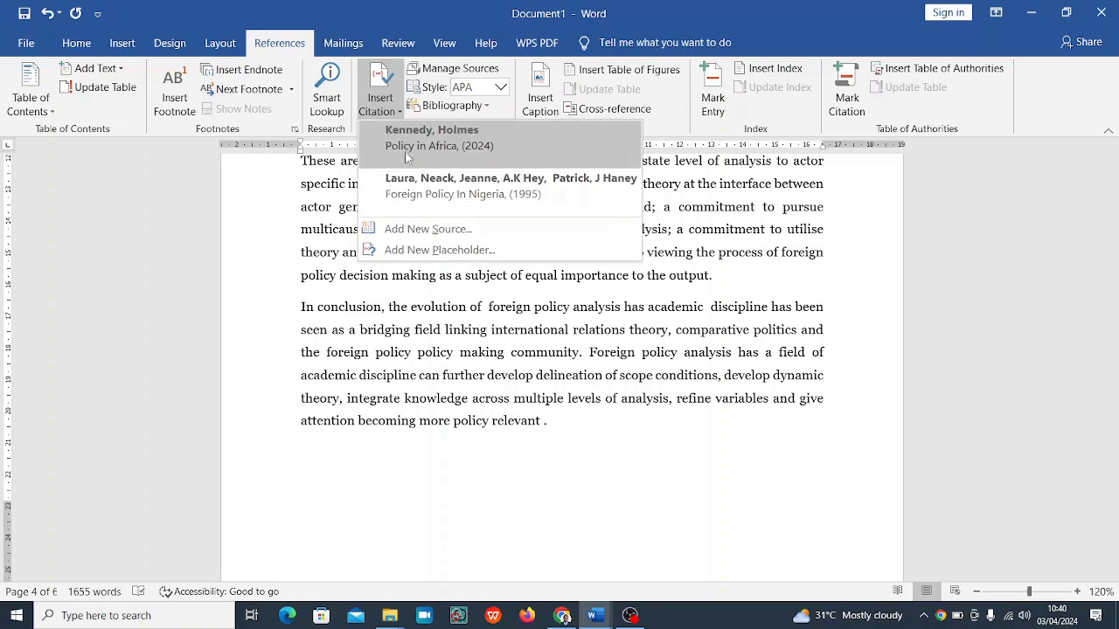
pyautogui.click(476, 145)
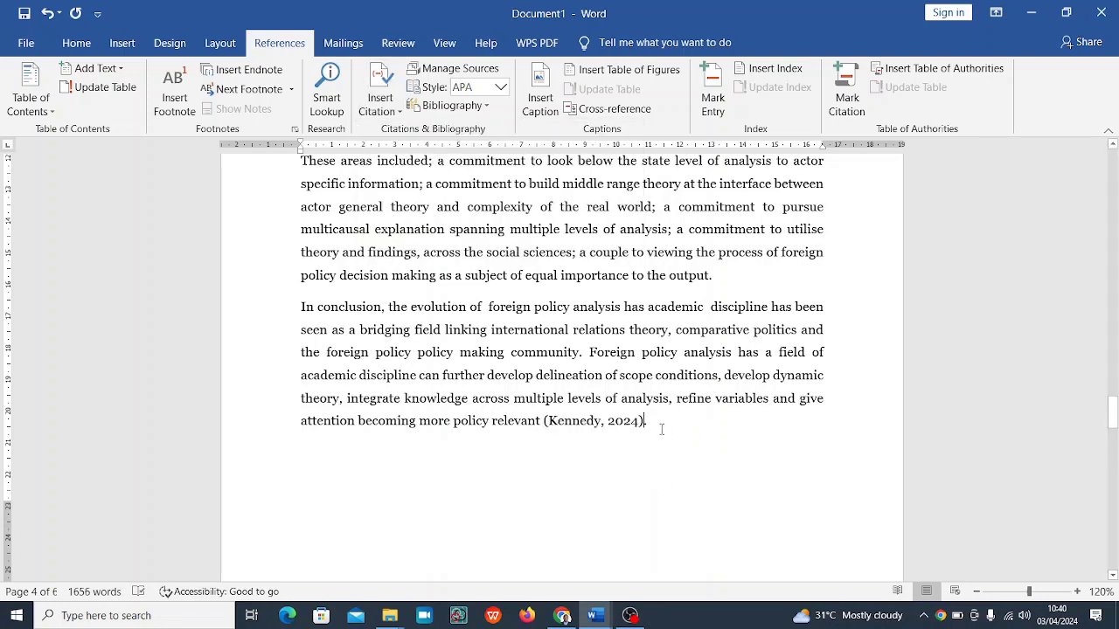
pyautogui.press('BackSpace')
pyautogui.press('BackSpace')
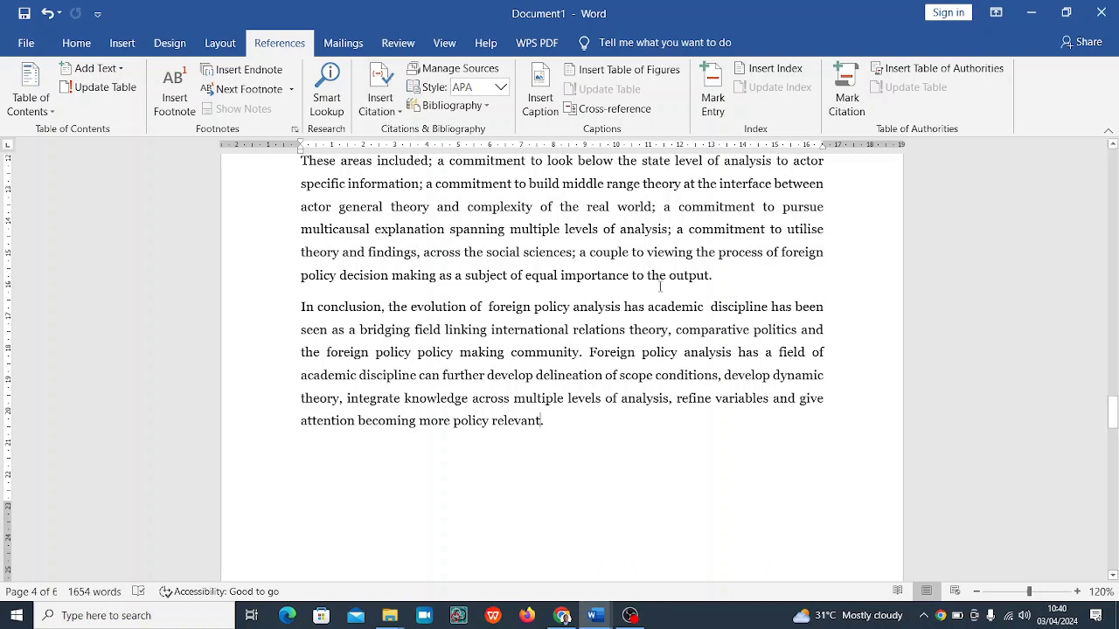
pyautogui.click(392, 115)
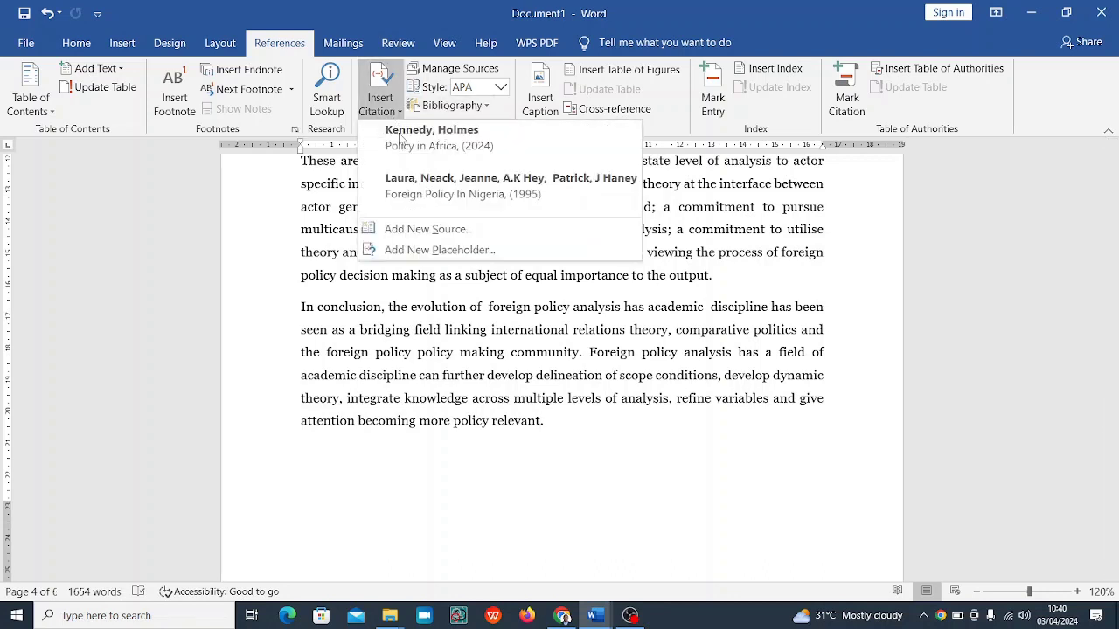
pyautogui.click(491, 151)
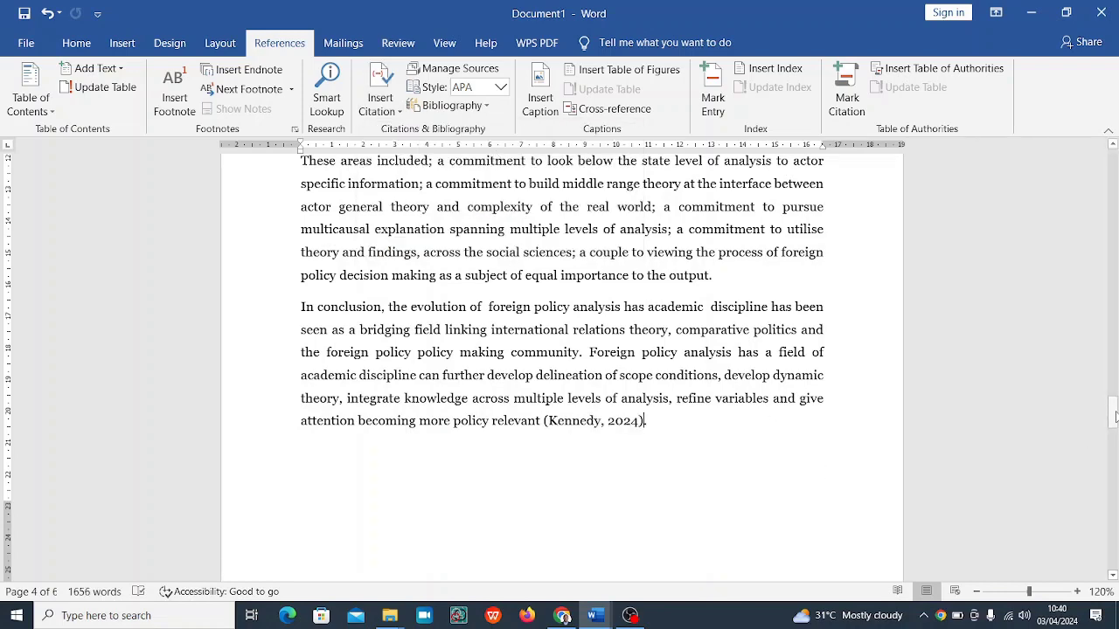
pyautogui.moveTo(1108, 417); pyautogui.dragTo(1108, 522)
# Step: Insert the built-in References bibliography on a new line below the last manual reference
pyautogui.click(367, 282)
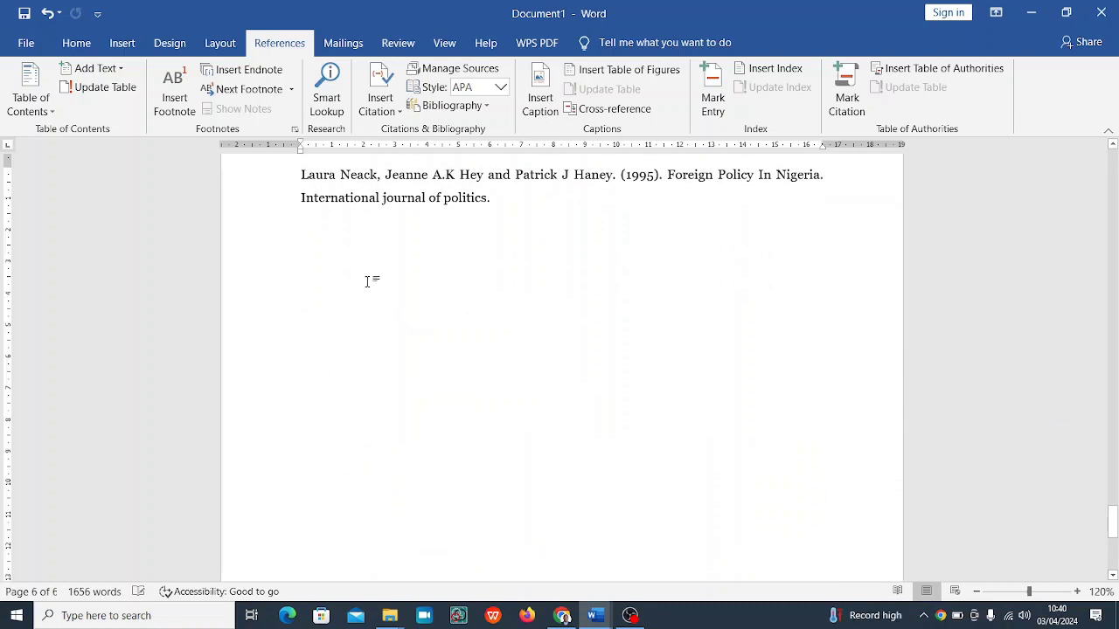
pyautogui.press('Return')
pyautogui.click(488, 108)
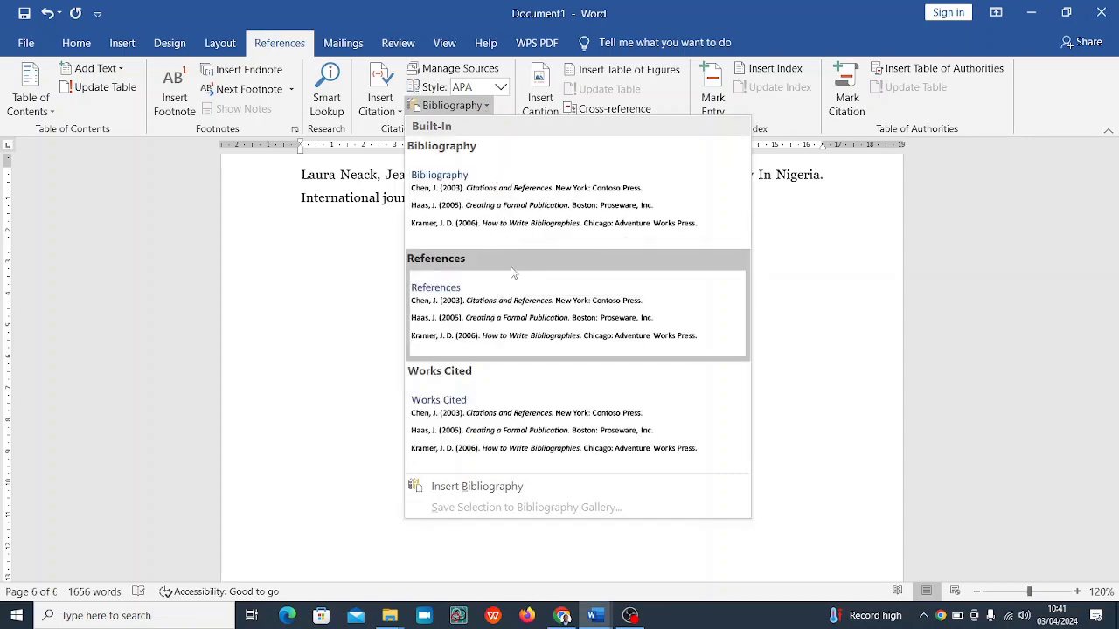
pyautogui.click(536, 322)
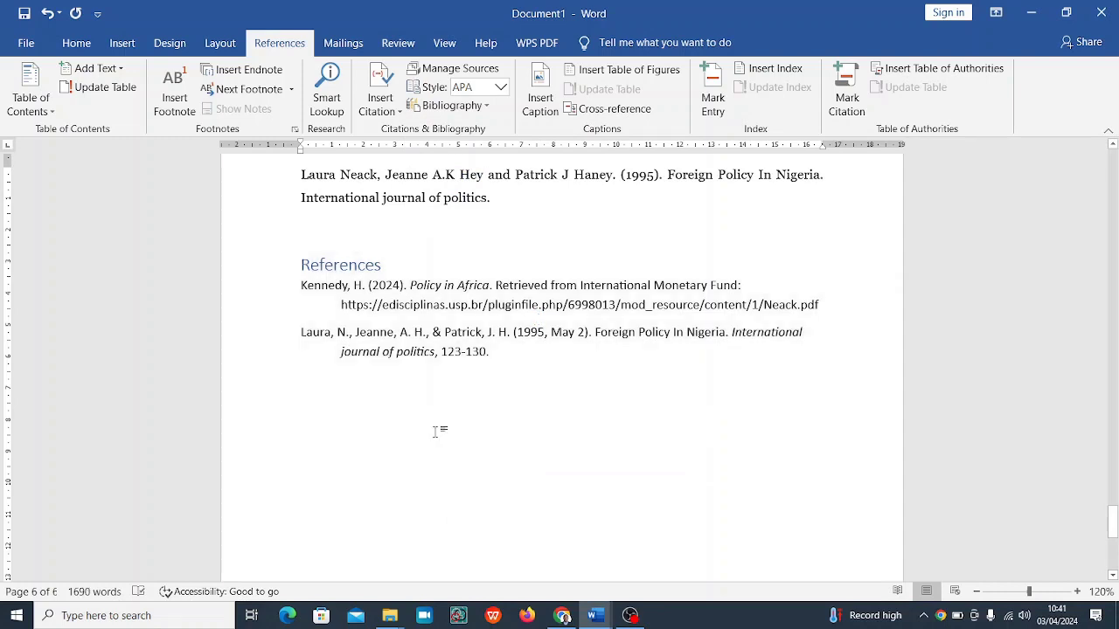
# Step: Set both bibliography entries to Georgia, size 12
pyautogui.click(349, 270)
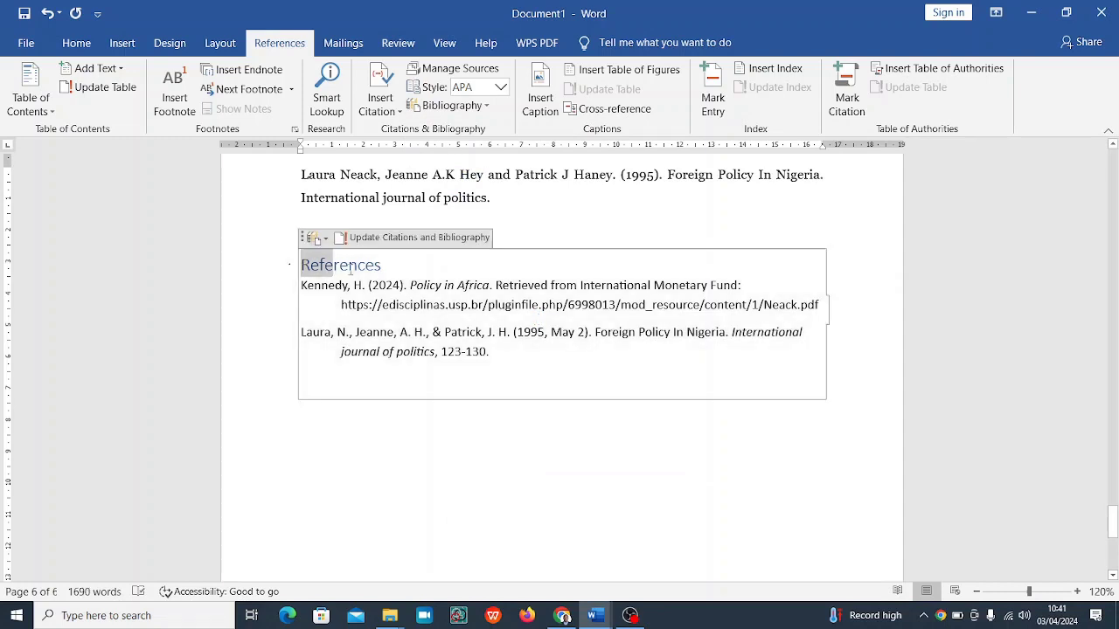
pyautogui.moveTo(349, 285); pyautogui.dragTo(487, 351)
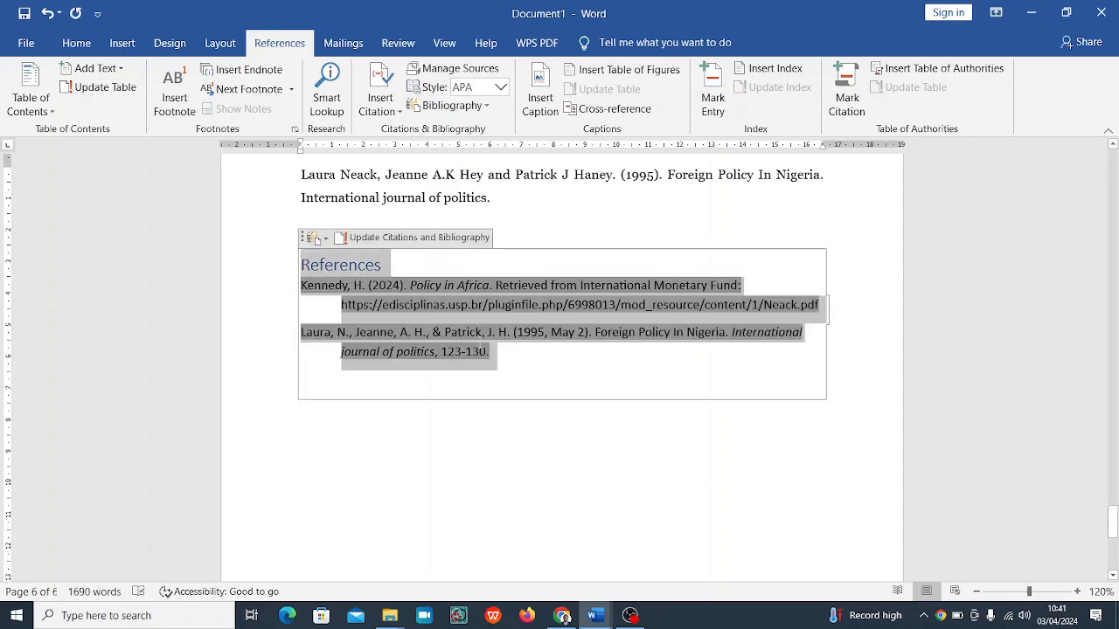
pyautogui.click(83, 49)
pyautogui.click(164, 76)
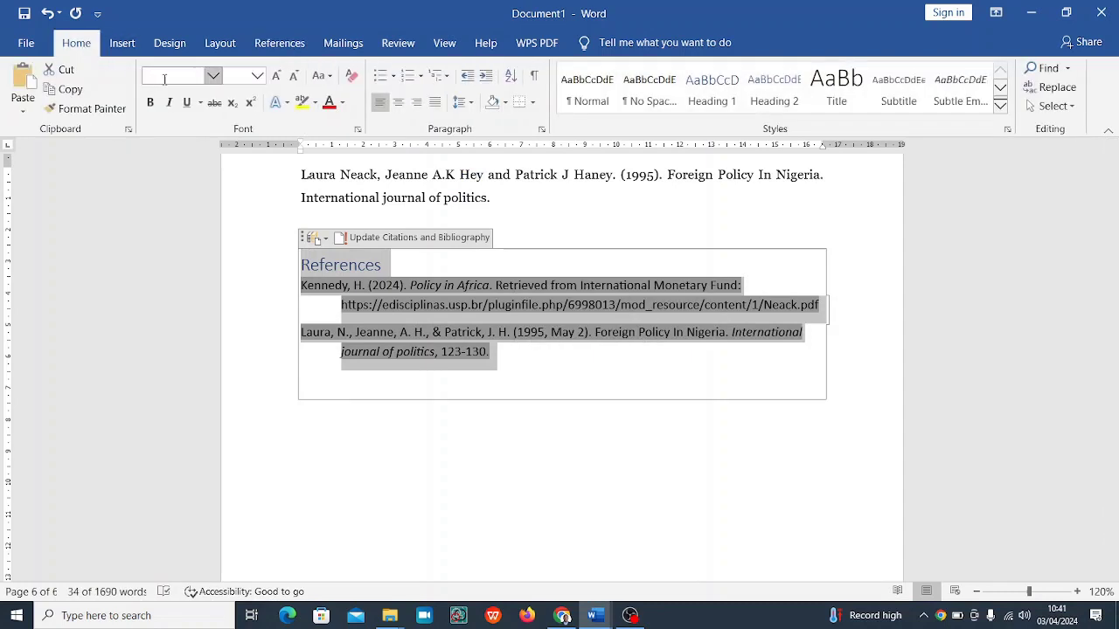
pyautogui.write('Ge')
pyautogui.press('Return')
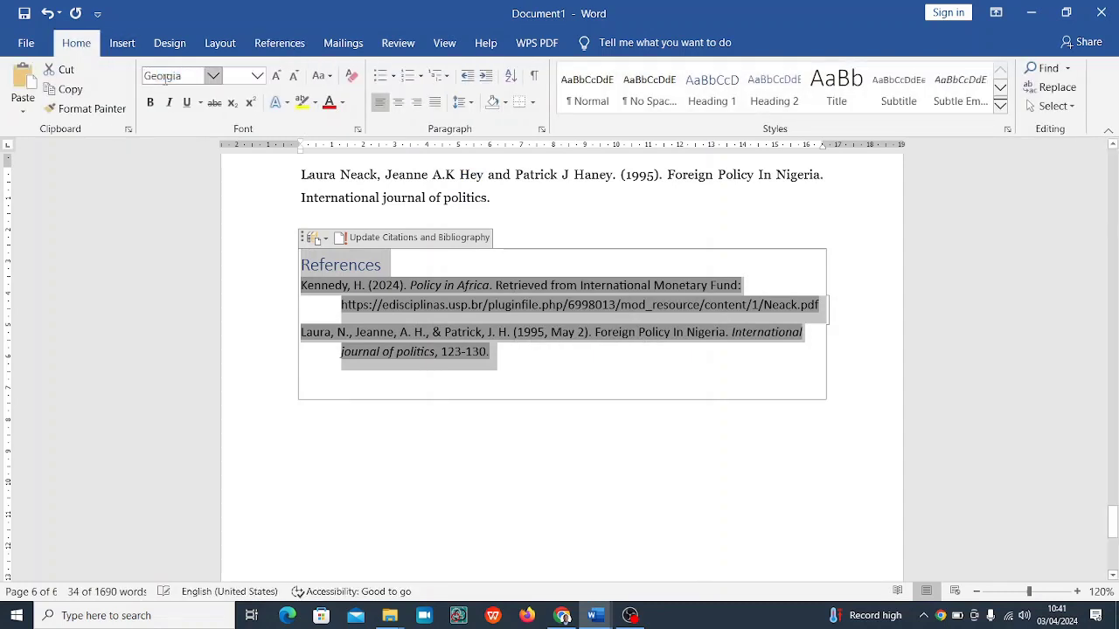
pyautogui.click(233, 76)
pyautogui.write('12')
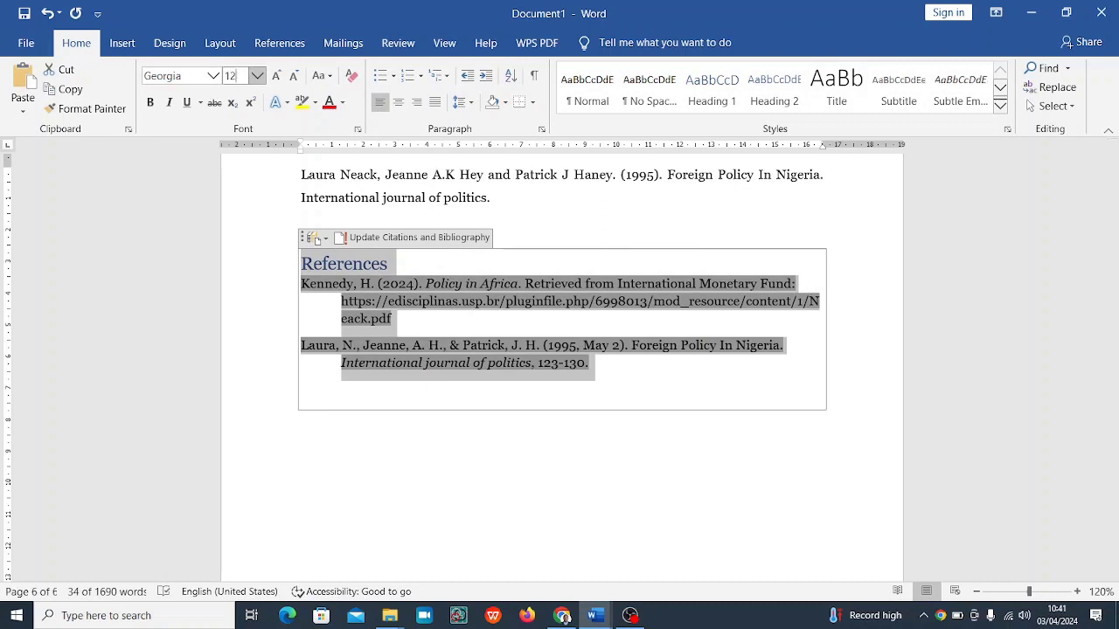
pyautogui.press('Return')
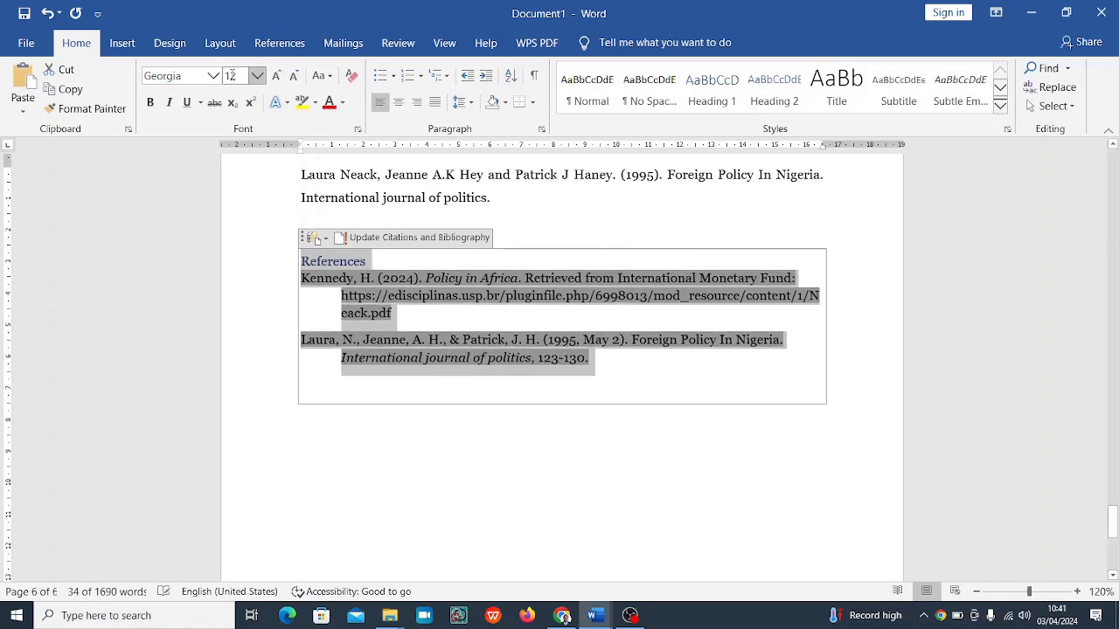
# Step: Make the References heading black (Automatic) and add a blank line below it
pyautogui.click(387, 260)
pyautogui.moveTo(371, 260); pyautogui.dragTo(289, 261)
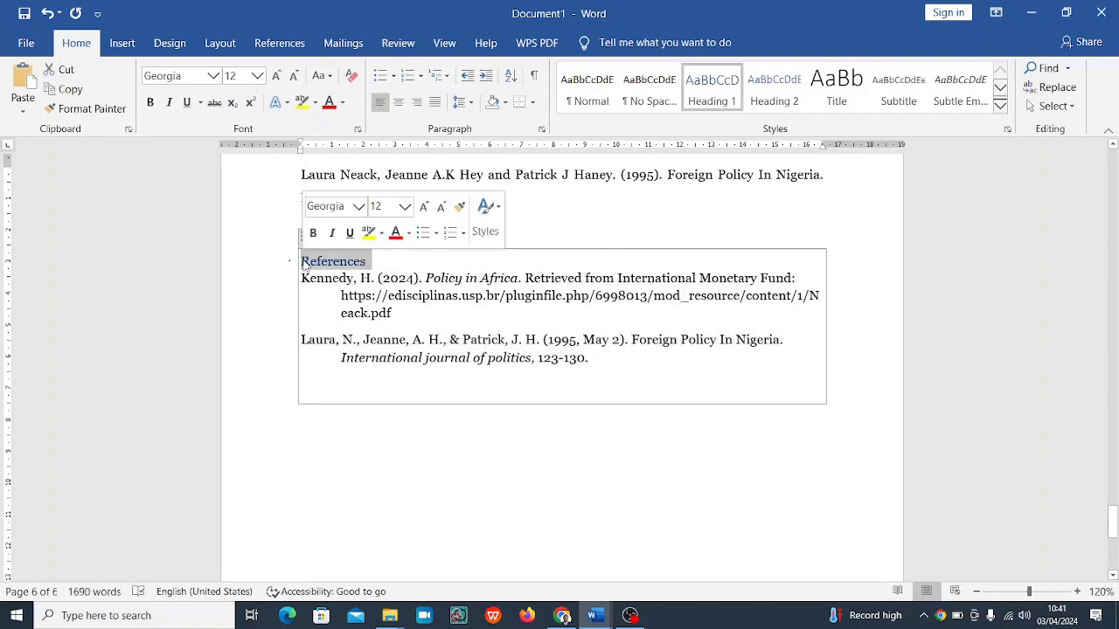
pyautogui.click(343, 102)
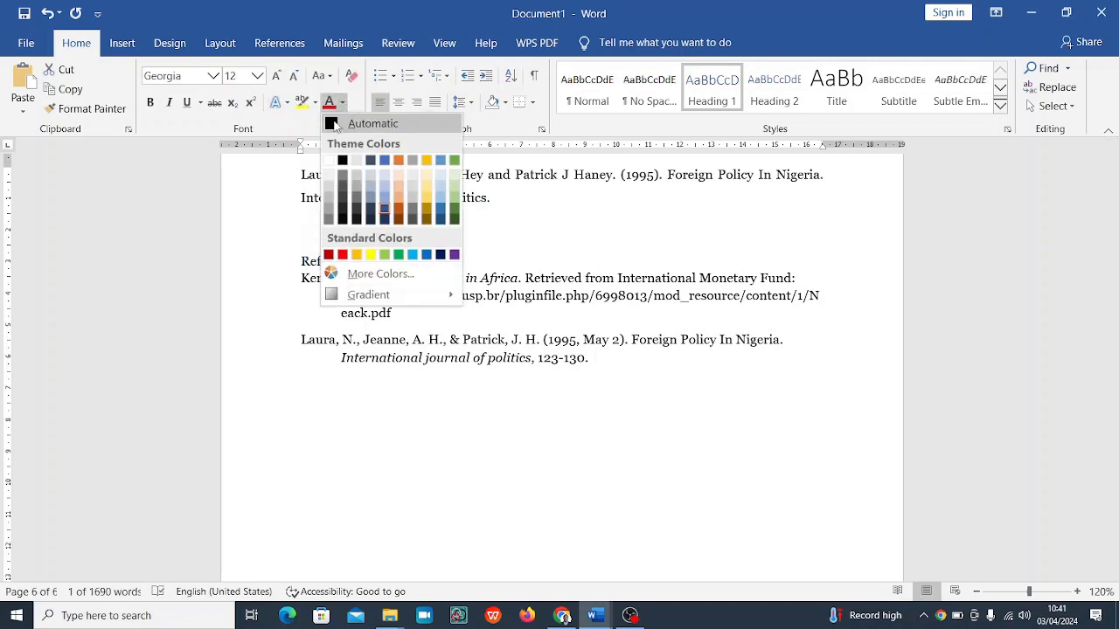
pyautogui.click(343, 125)
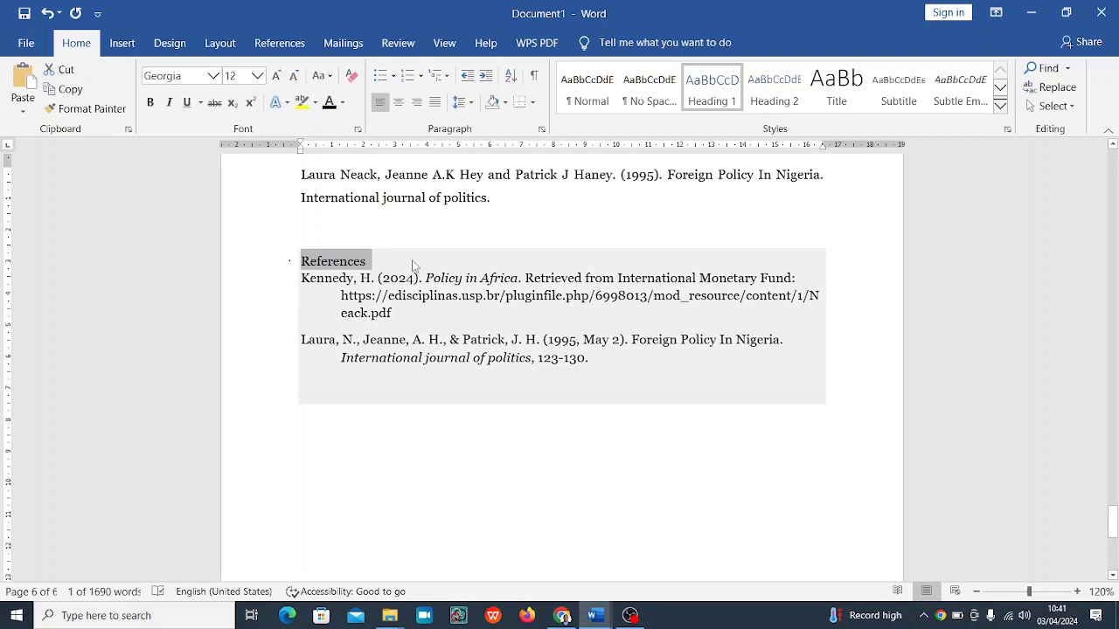
pyautogui.click(414, 259)
pyautogui.press('Return')
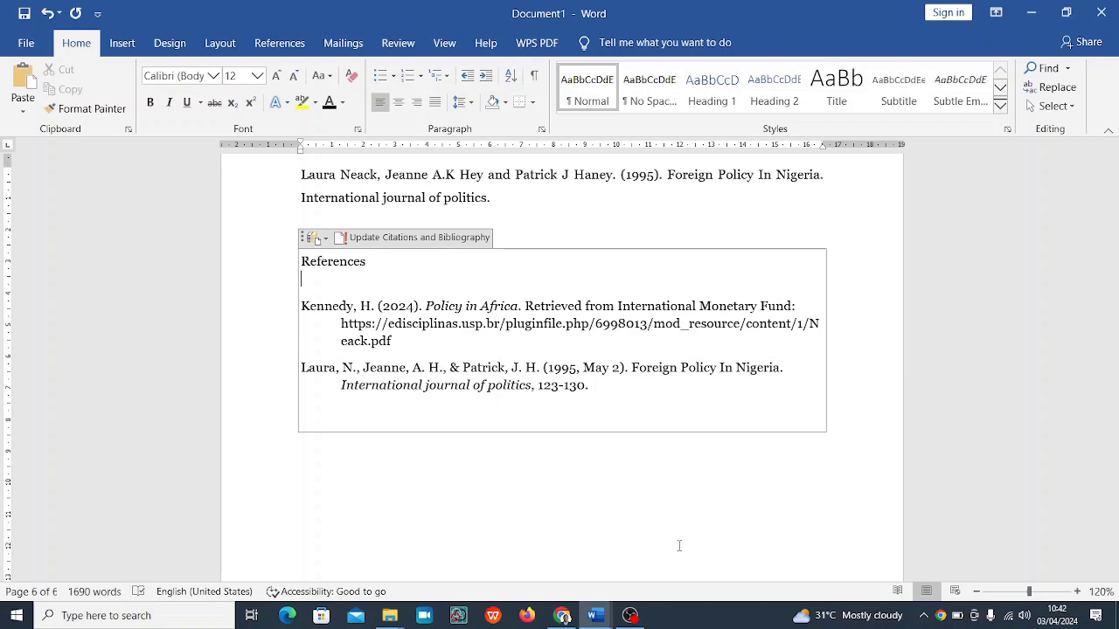
# Step: Bring OBS Studio forward and stop the screen recording
pyautogui.click(630, 616)
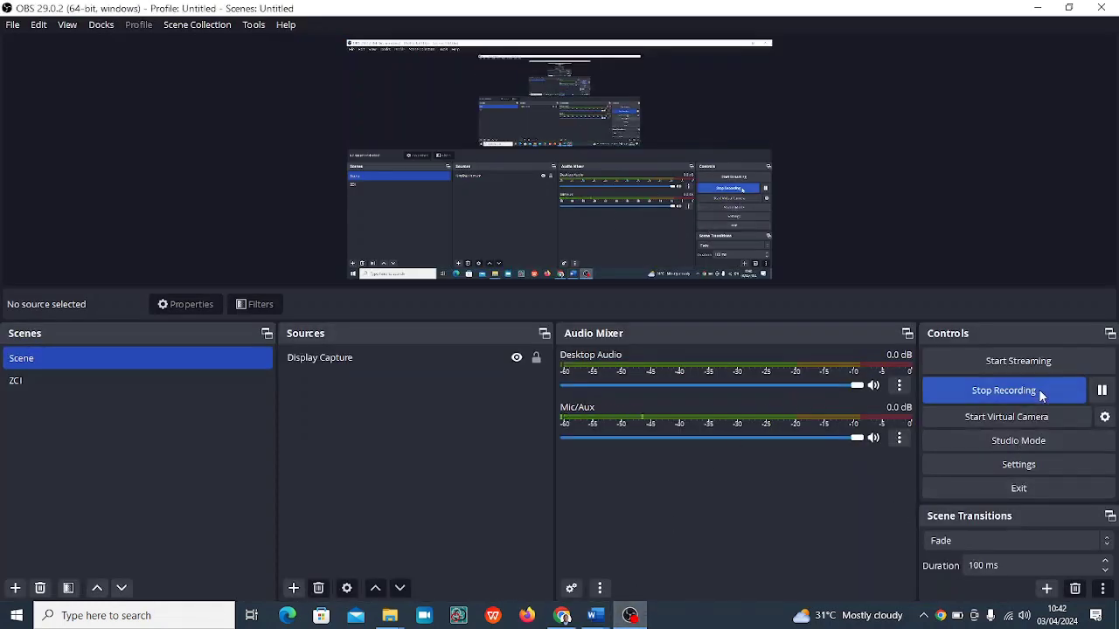
pyautogui.click(1043, 390)
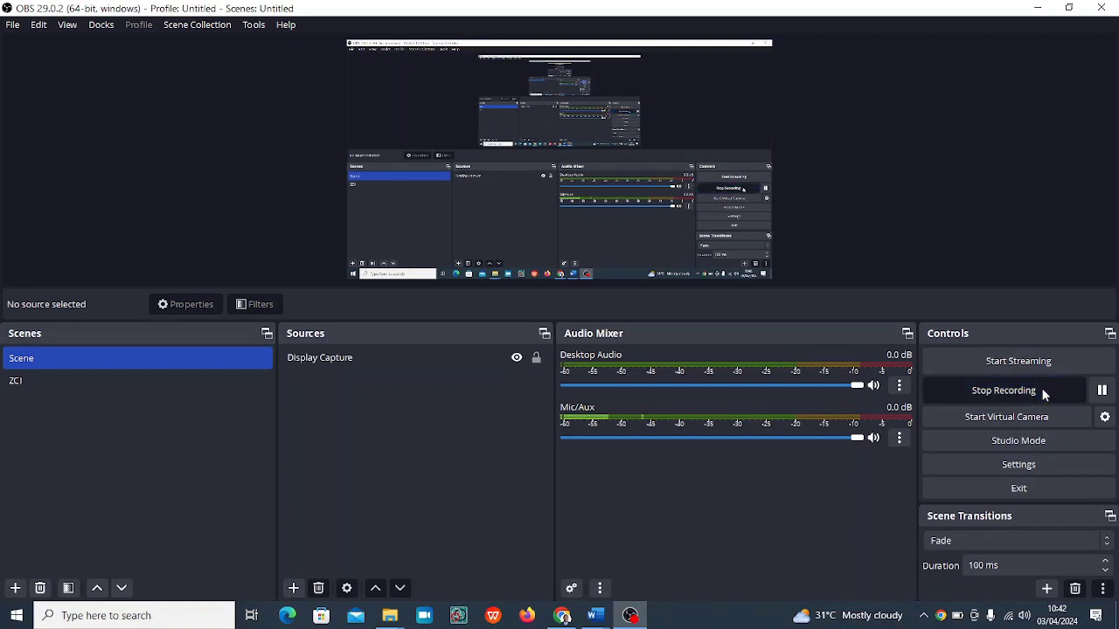